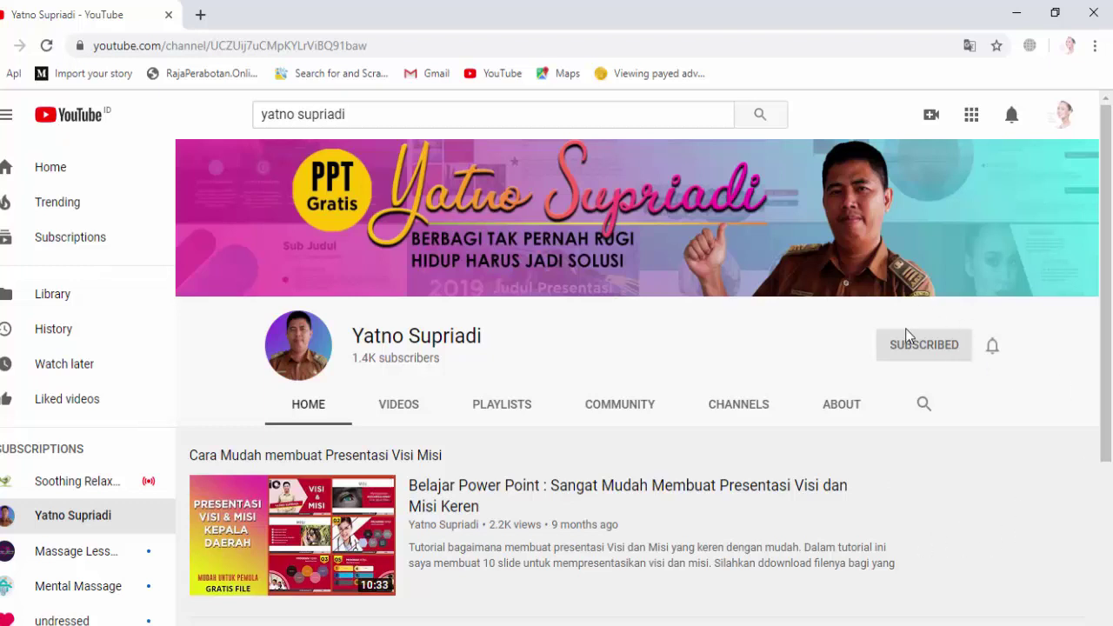
# Step: Show the channel's Videos tab and scroll through its uploaded PowerPoint tutorials
pyautogui.scroll(-3, 800, 364)
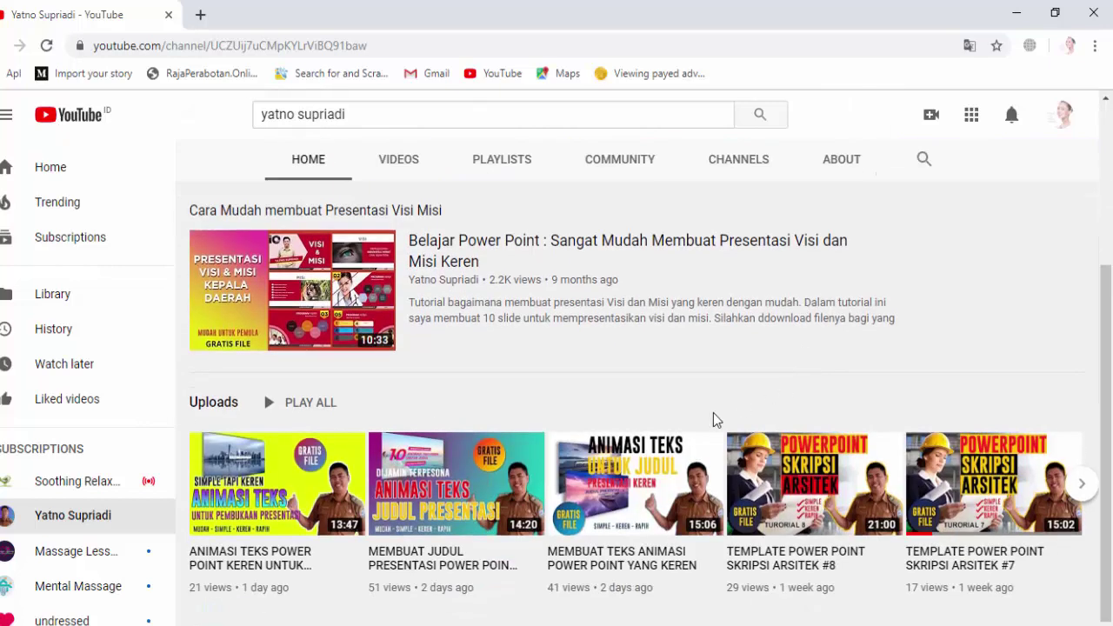
pyautogui.click(383, 164)
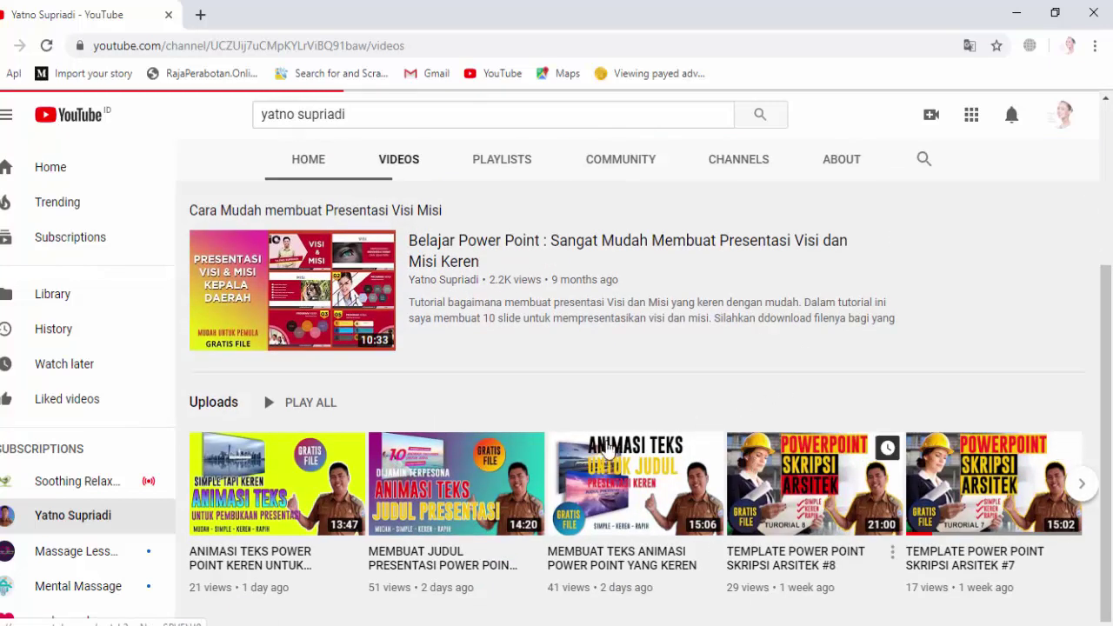
pyautogui.scroll(-3, 851, 440)
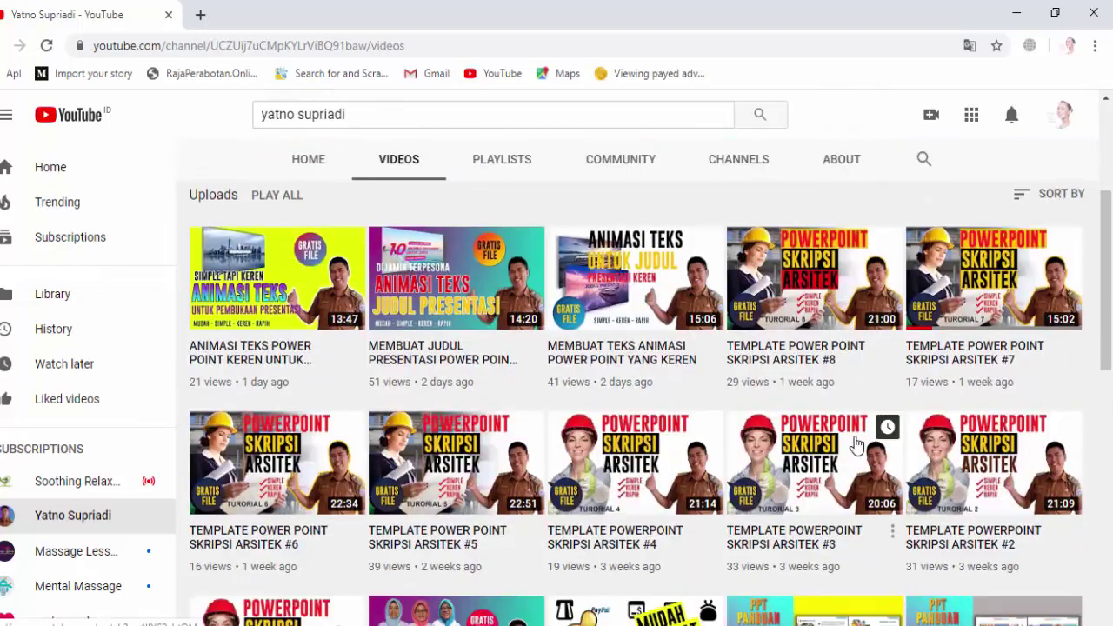
pyautogui.scroll(-2, 856, 444)
pyautogui.scroll(-3, 857, 444)
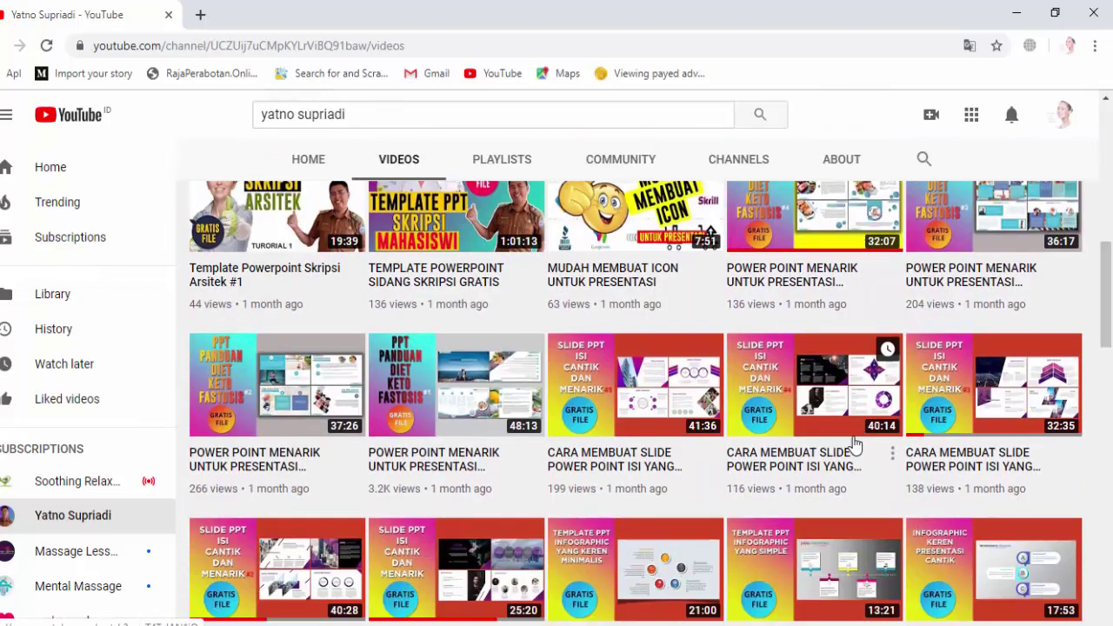
pyautogui.scroll(-3, 854, 444)
pyautogui.scroll(-3, 854, 445)
pyautogui.scroll(-3, 854, 446)
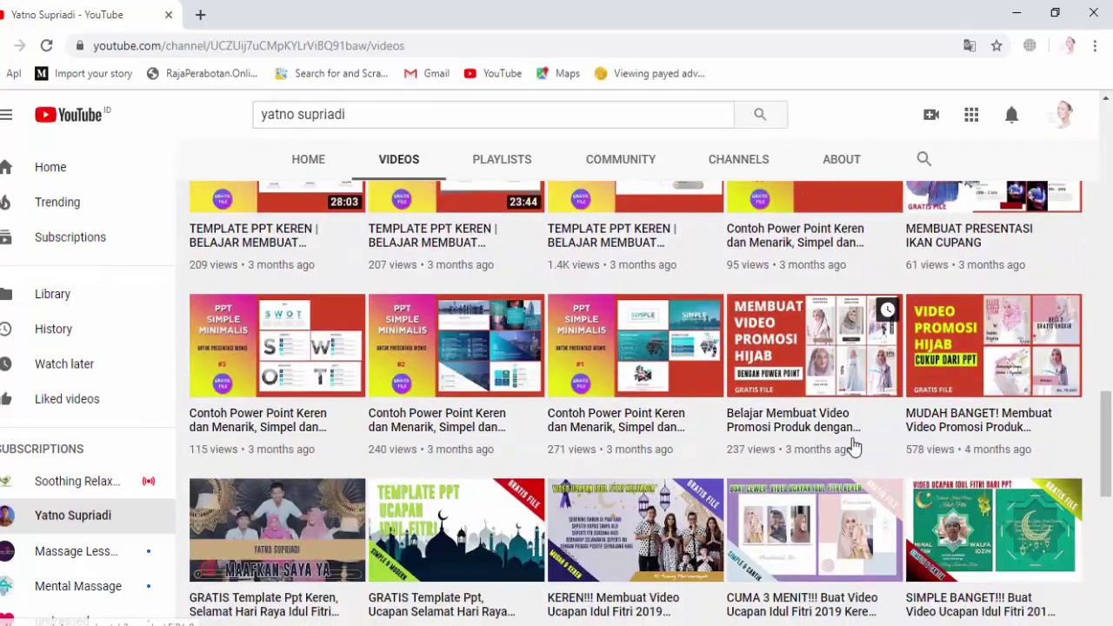
pyautogui.scroll(-4, 855, 446)
pyautogui.scroll(-4, 854, 445)
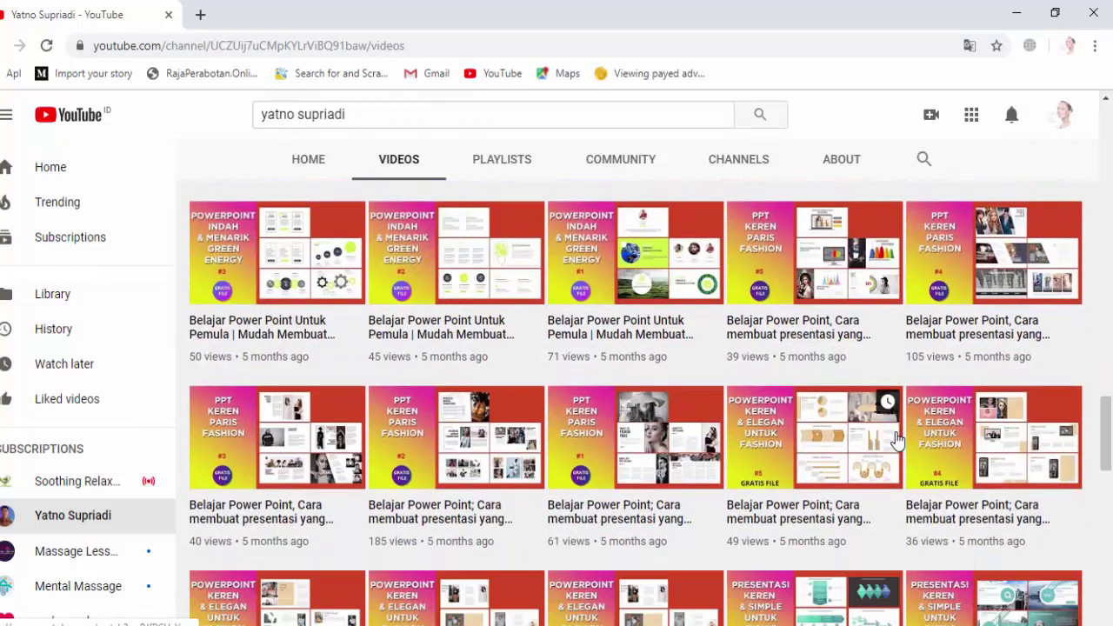
pyautogui.scroll(-4, 972, 439)
pyautogui.scroll(-5, 972, 439)
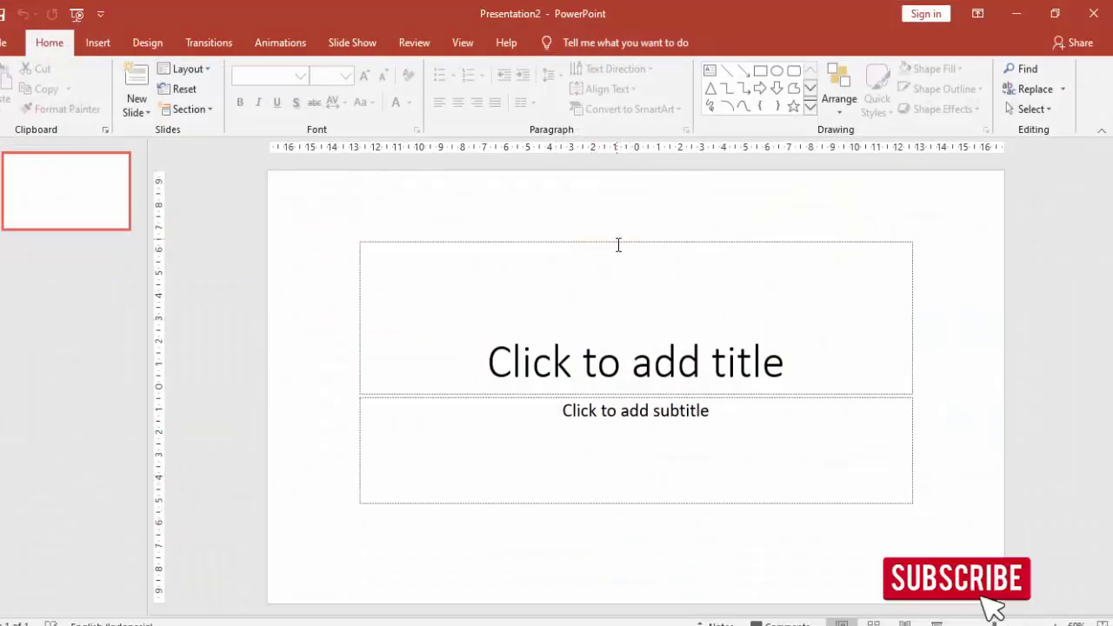
# Step: Delete both the title and subtitle placeholders from the slide
pyautogui.click(613, 240)
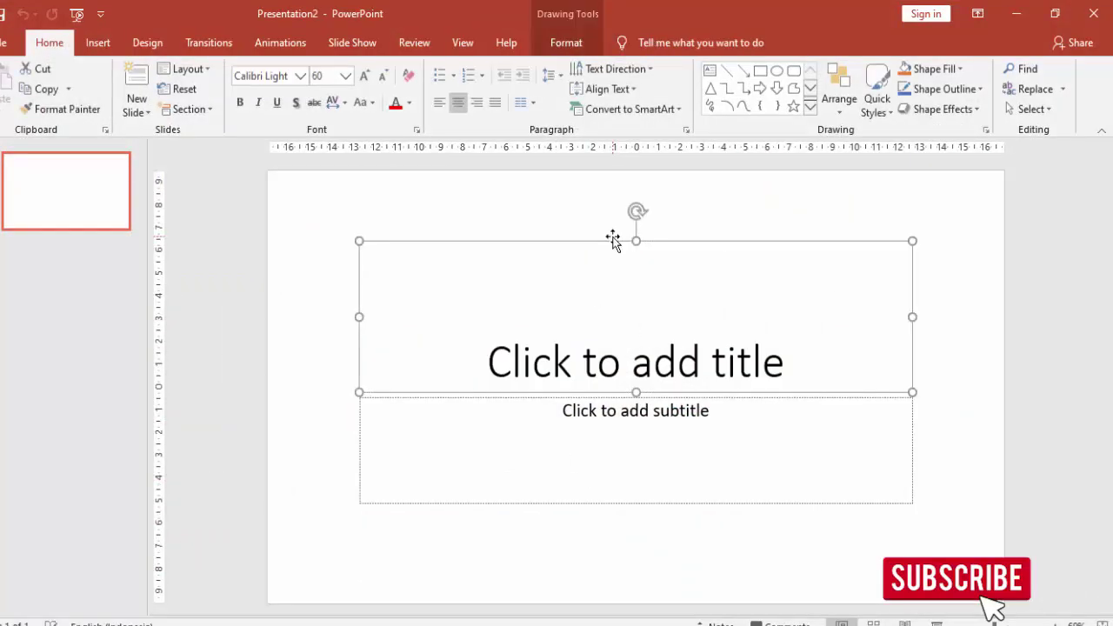
pyautogui.press('Delete')
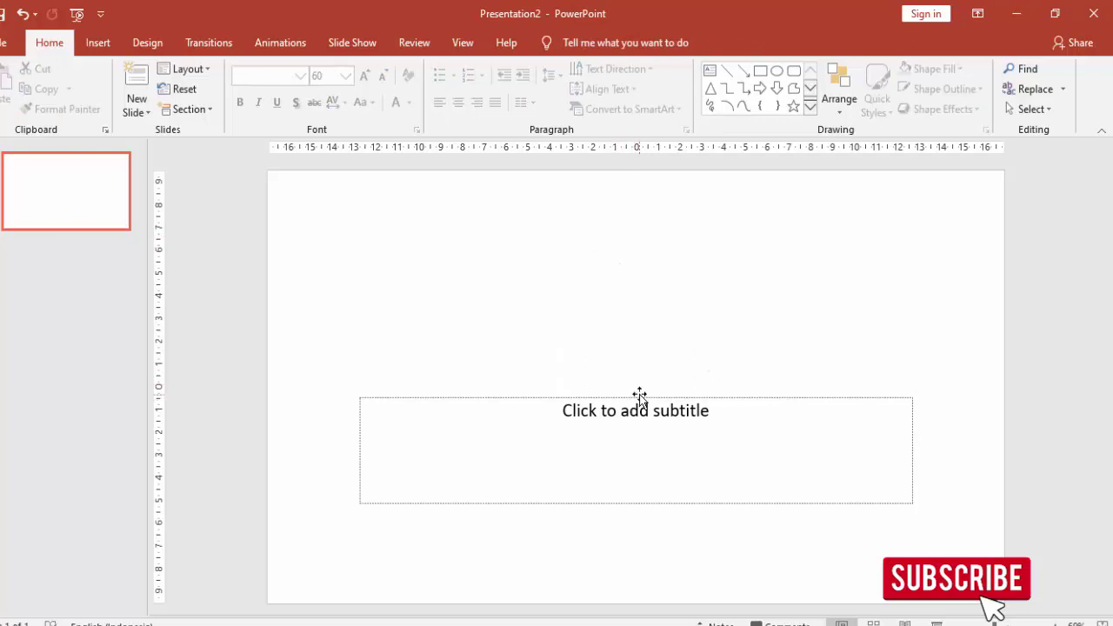
pyautogui.click(639, 397)
pyautogui.press('Delete')
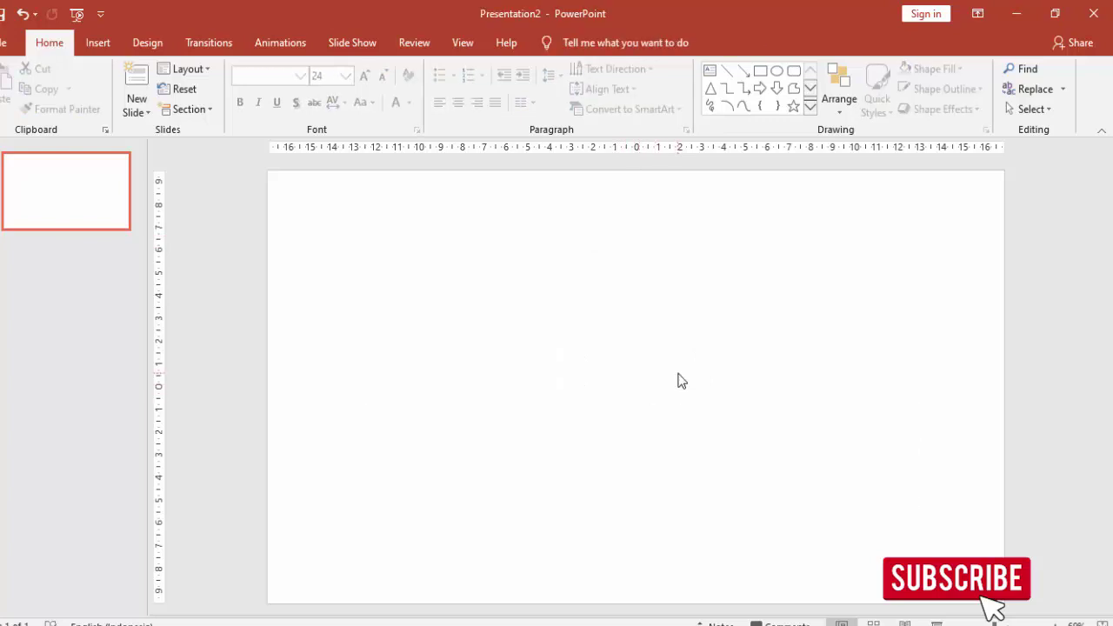
pyautogui.scroll(-1, 682, 381)
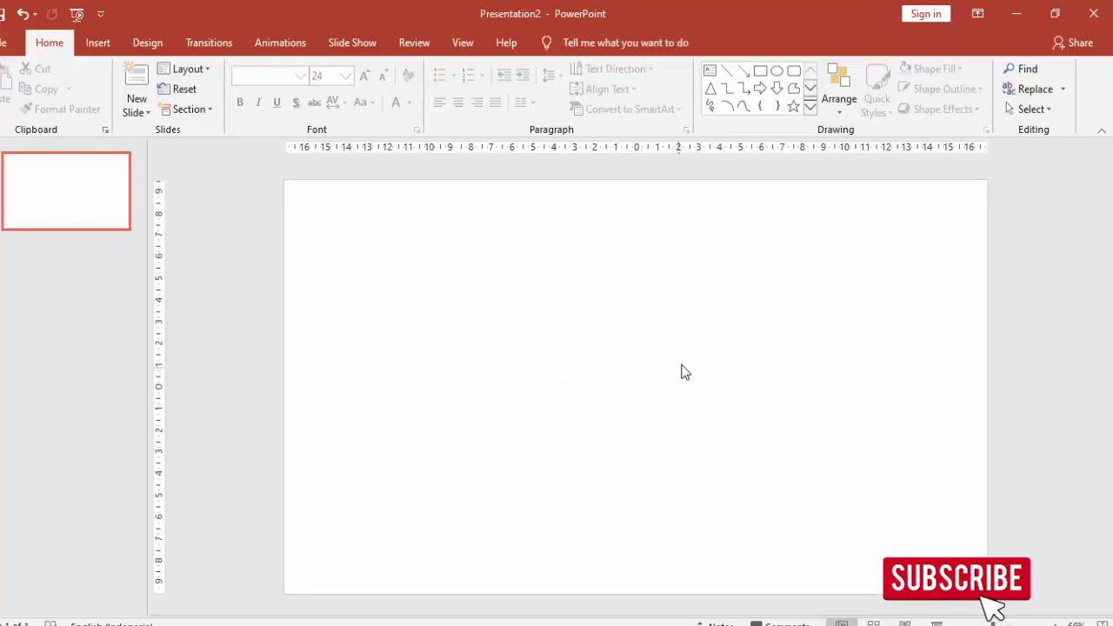
pyautogui.scroll(-2, 680, 363)
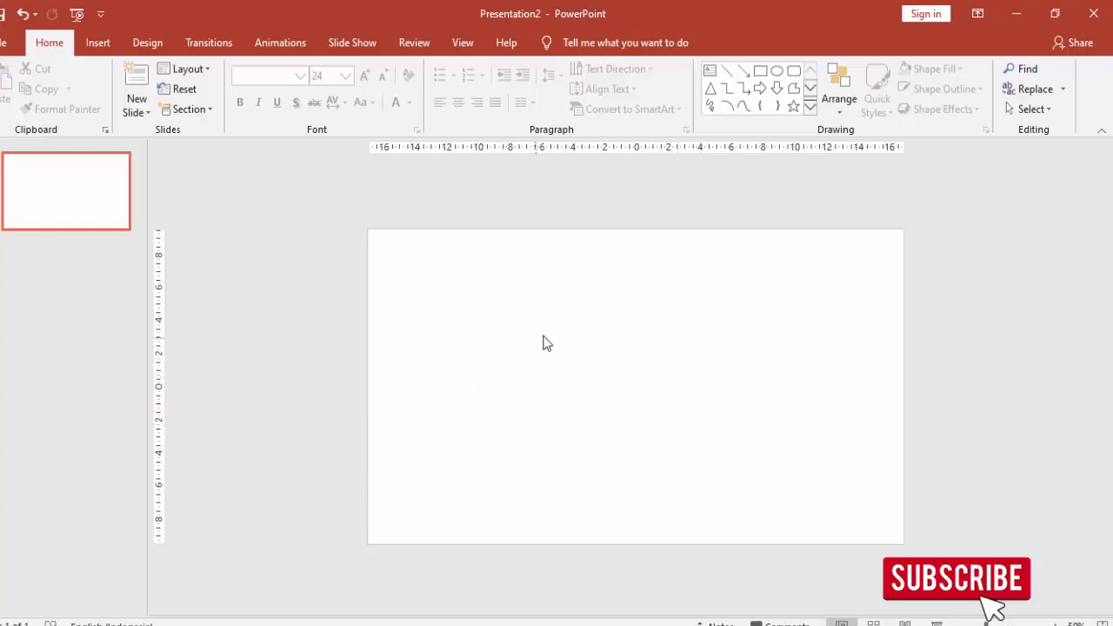
# Step: Set the slide background to a picture fill using the fisherman-1149682_1920 image file
pyautogui.rightClick(574, 321)
pyautogui.click(619, 465)
pyautogui.click(941, 296)
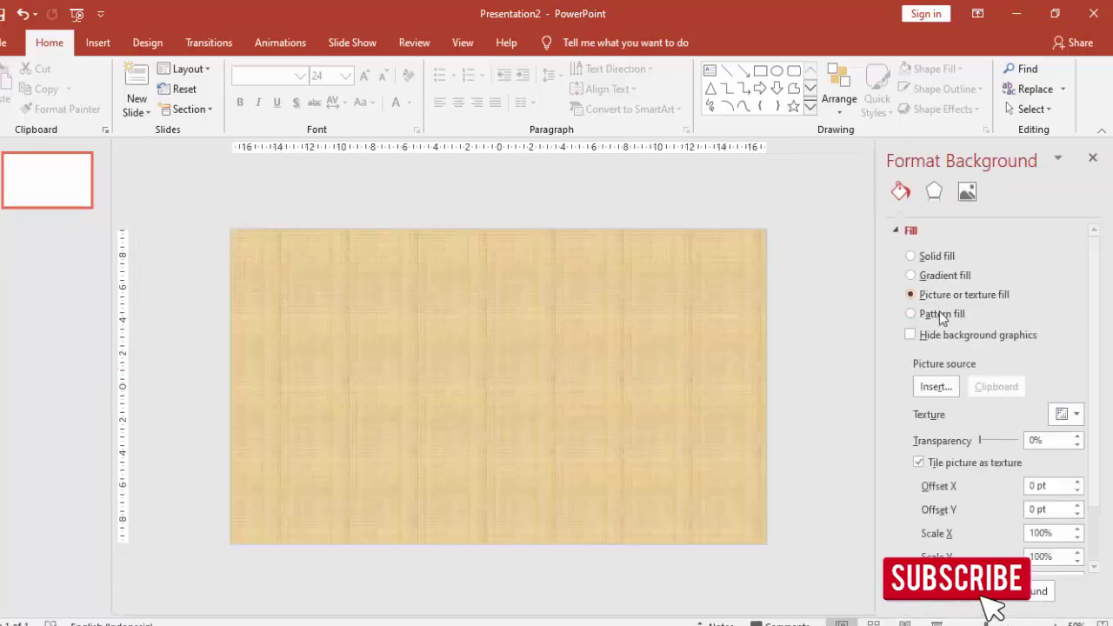
pyautogui.click(950, 390)
pyautogui.click(452, 240)
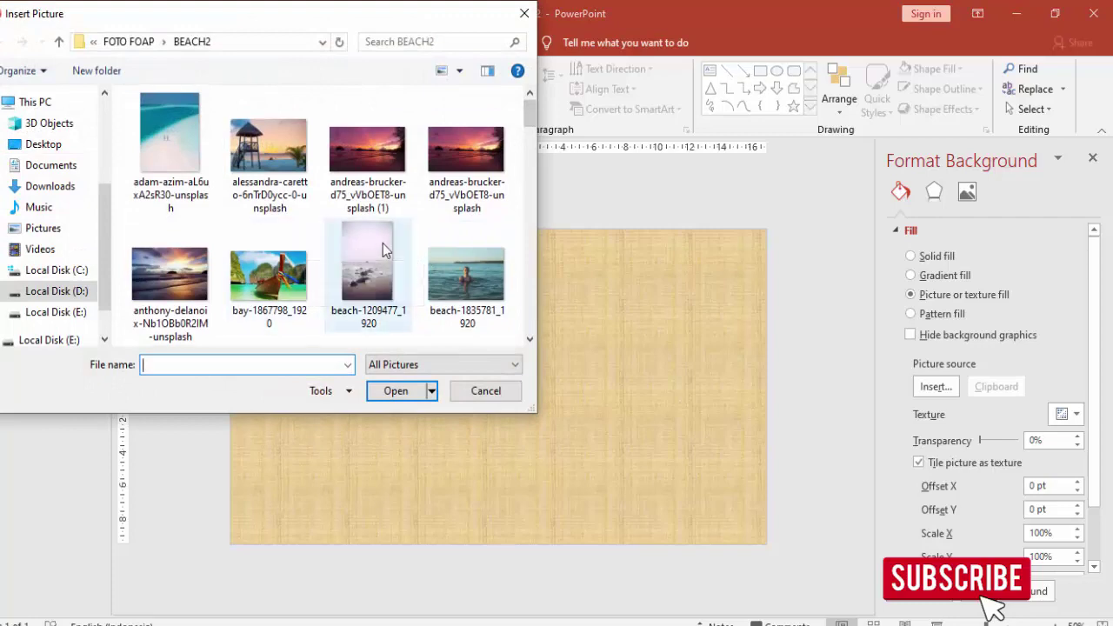
pyautogui.scroll(-3, 386, 250)
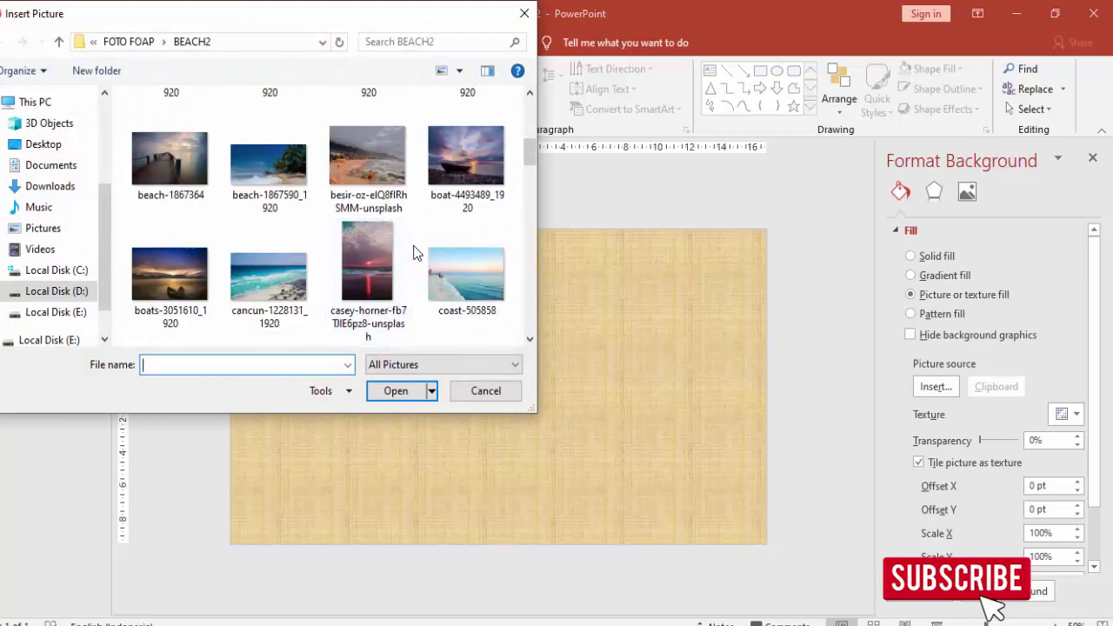
pyautogui.scroll(-2, 415, 252)
pyautogui.scroll(-2, 417, 251)
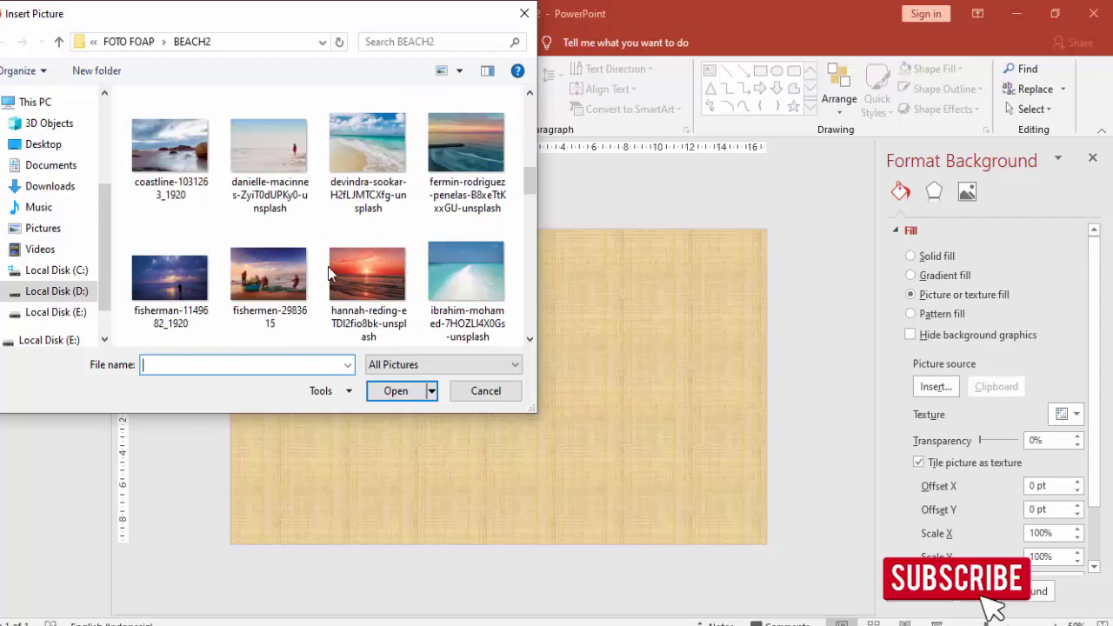
pyautogui.click(175, 295)
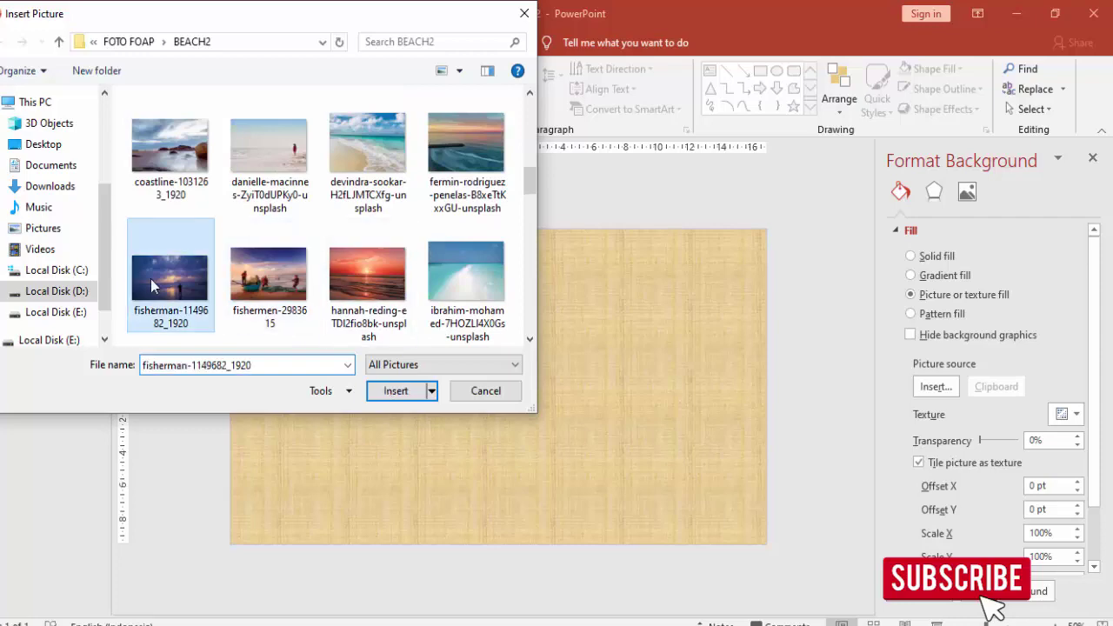
pyautogui.click(402, 396)
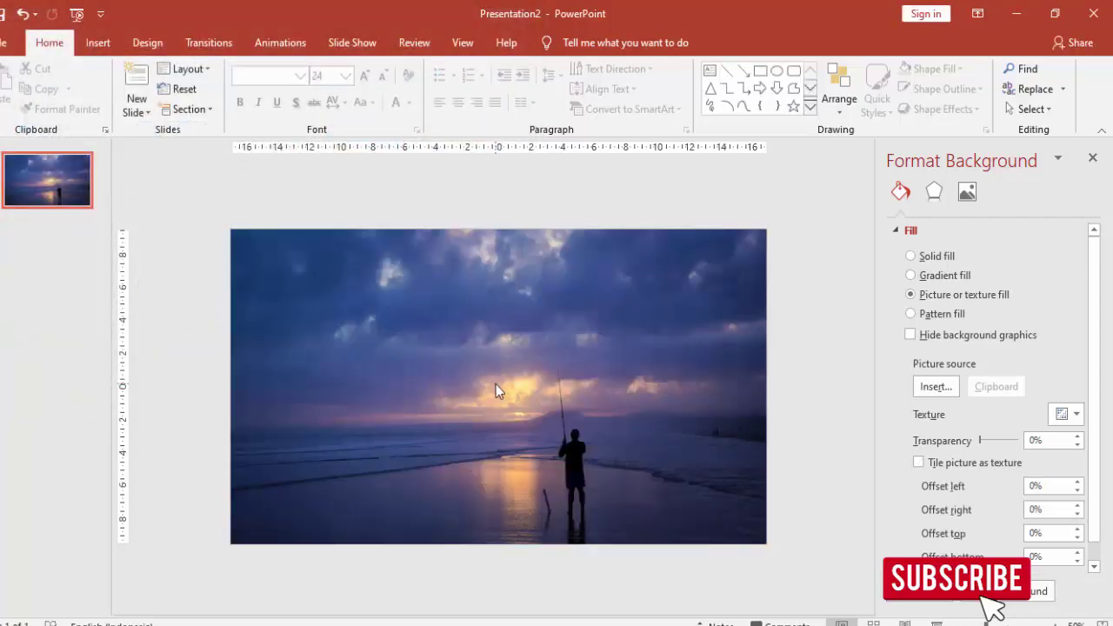
pyautogui.click(101, 43)
# Step: Draw a full-width rectangle, 33.87 cm wide and 7.51 cm tall, across the slide's middle
pyautogui.click(248, 77)
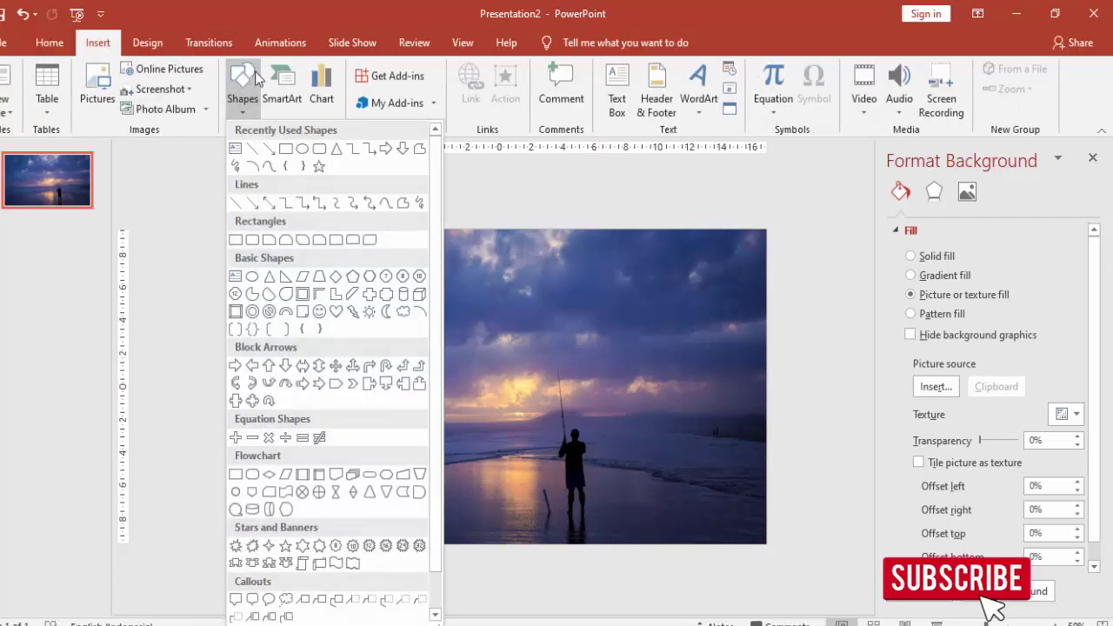
pyautogui.click(288, 152)
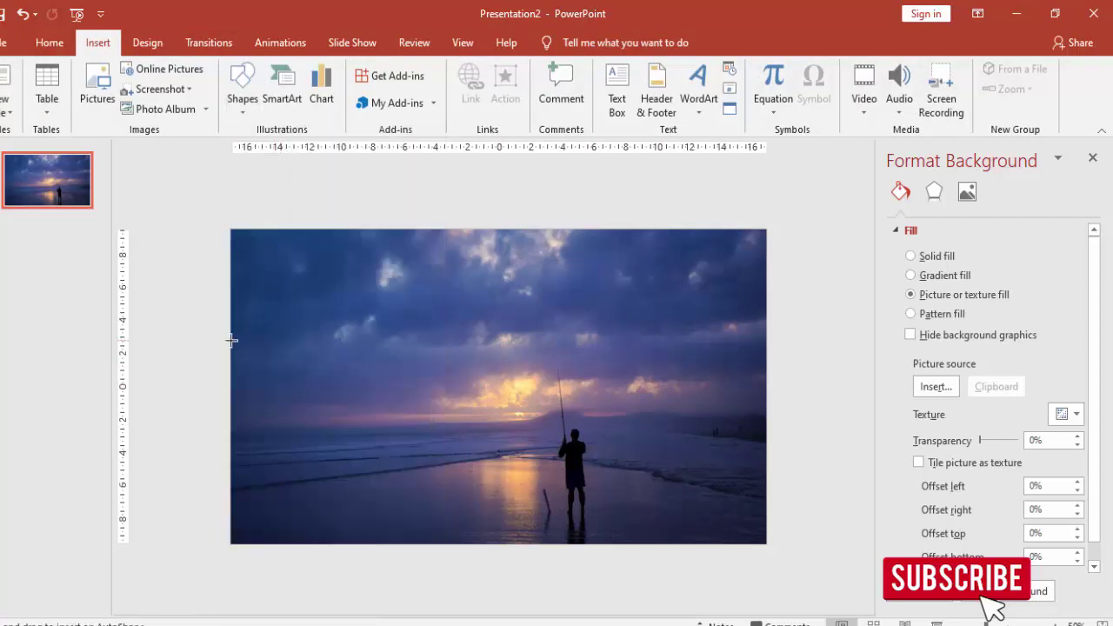
pyautogui.moveTo(229, 339)
pyautogui.mouseDown()
pyautogui.moveTo(765, 432)
pyautogui.moveTo(767, 456)
pyautogui.mouseUp()
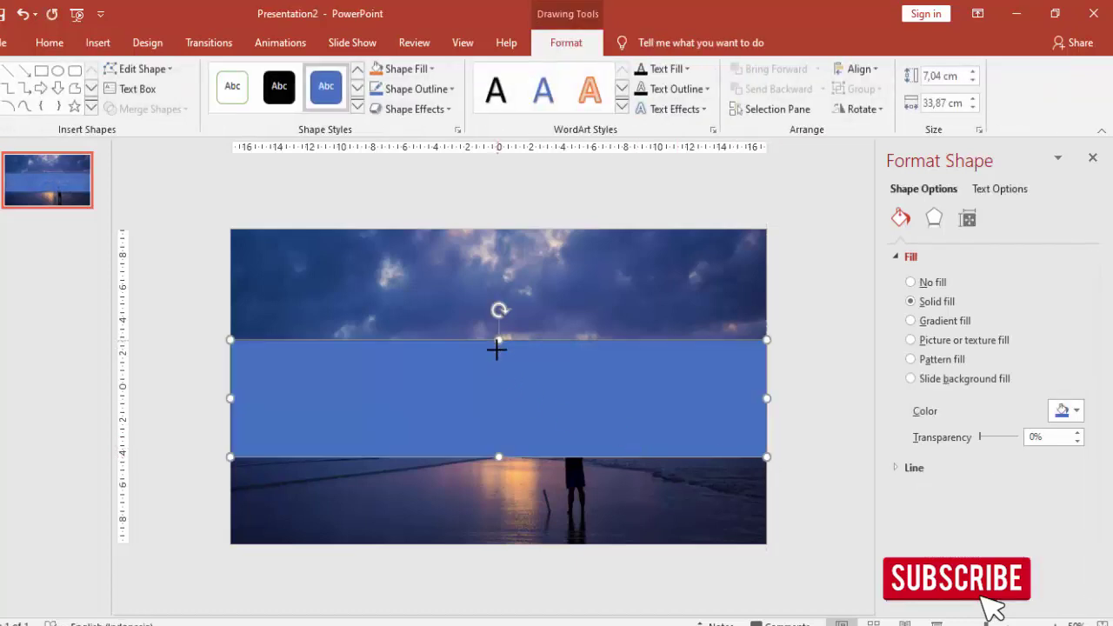
pyautogui.moveTo(499, 340); pyautogui.dragTo(499, 332)
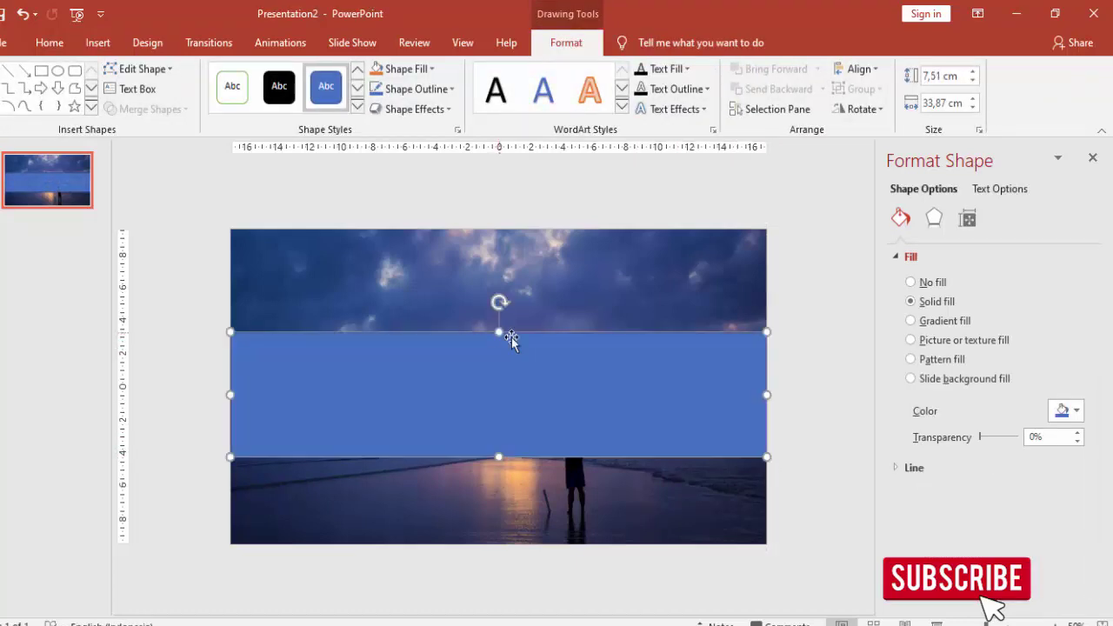
pyautogui.moveTo(553, 365); pyautogui.dragTo(552, 357)
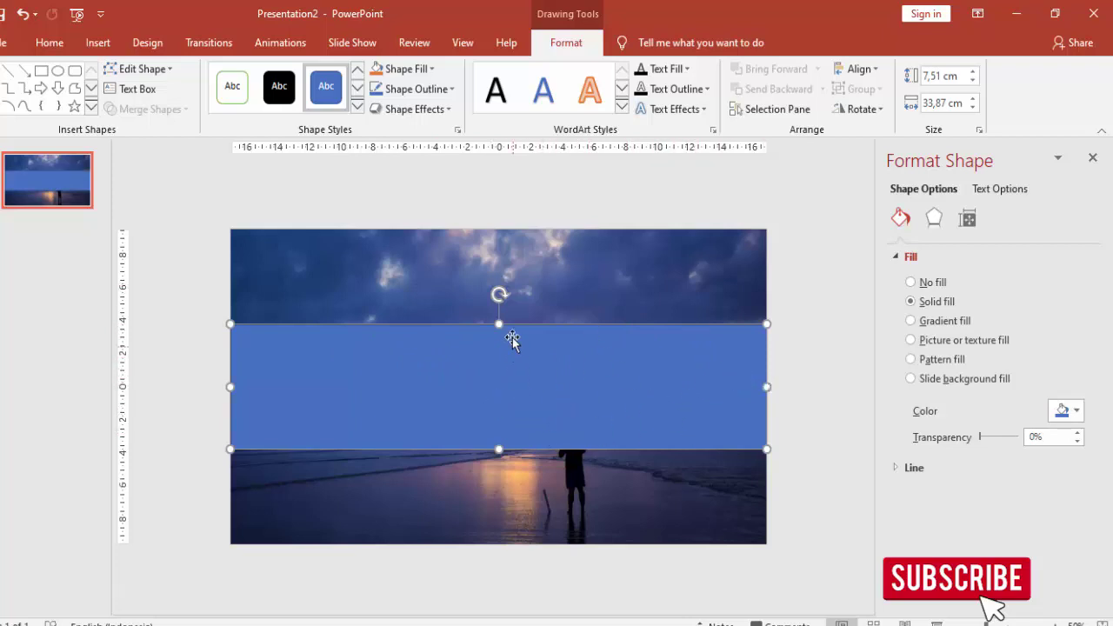
# Step: Align the blue rectangle to the slide's horizontal centre and vertical middle
pyautogui.click(858, 70)
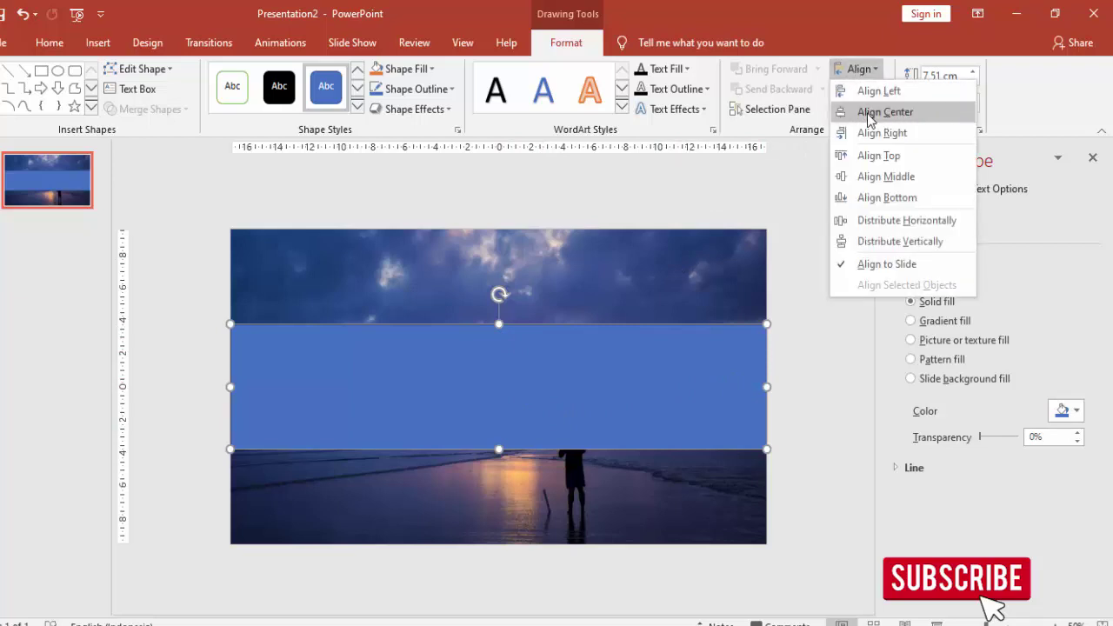
pyautogui.click(867, 113)
pyautogui.click(859, 69)
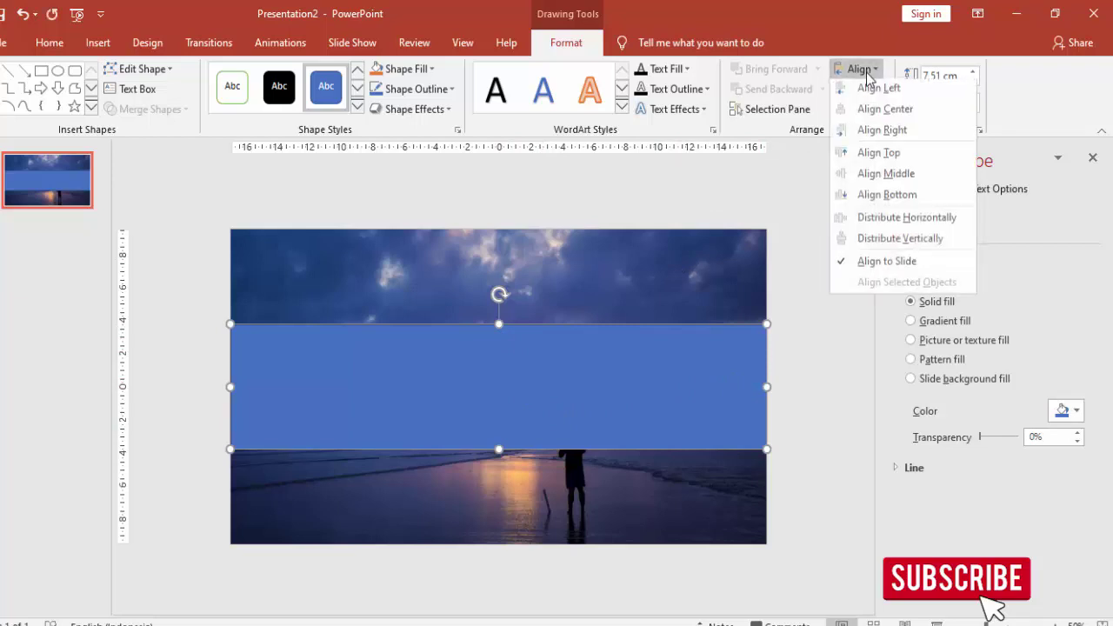
pyautogui.click(865, 180)
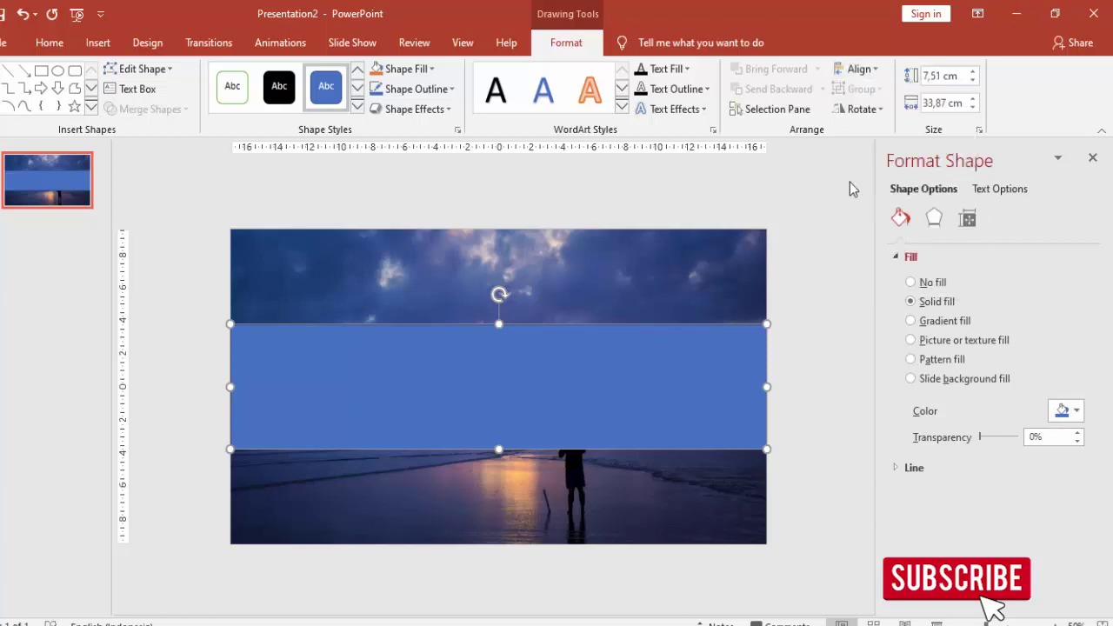
pyautogui.click(809, 348)
pyautogui.click(676, 392)
# Step: Add an 'ANIMASI TEKS KEREN' text box, move it into the blue band and centre its text
pyautogui.click(219, 195)
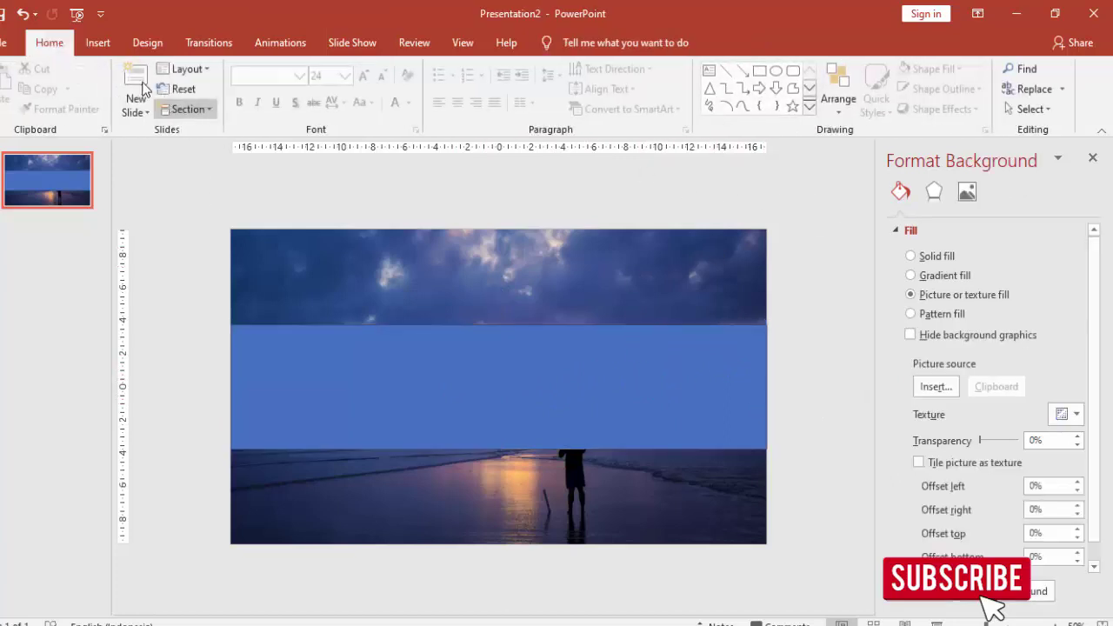
pyautogui.click(98, 42)
pyautogui.click(628, 83)
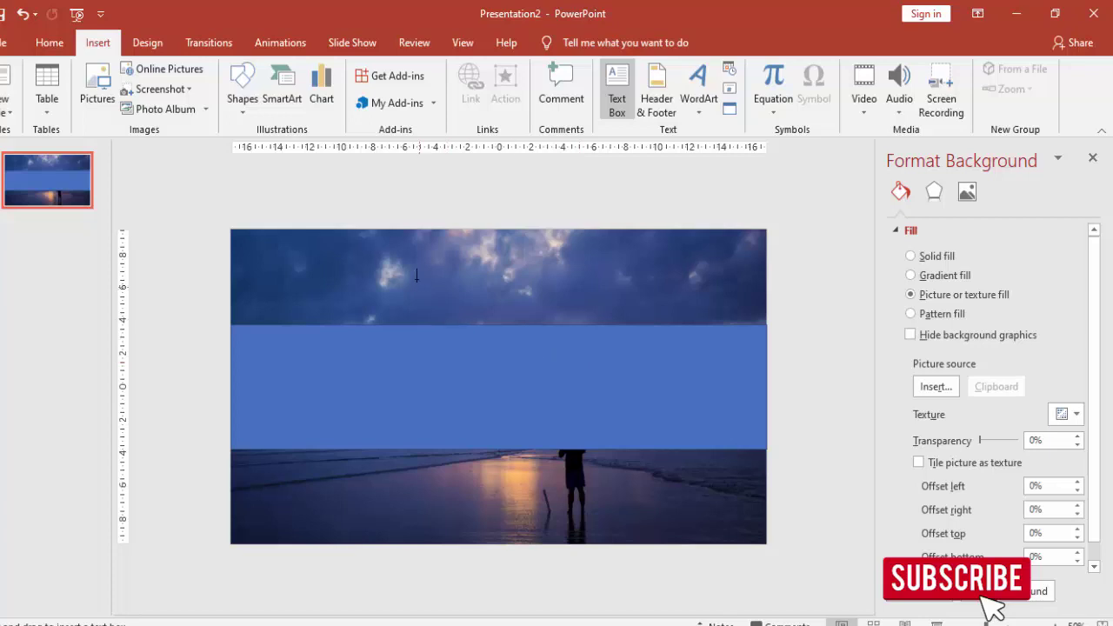
pyautogui.moveTo(417, 252); pyautogui.dragTo(696, 289)
pyautogui.write('ANIMASI TEKS KEREN')
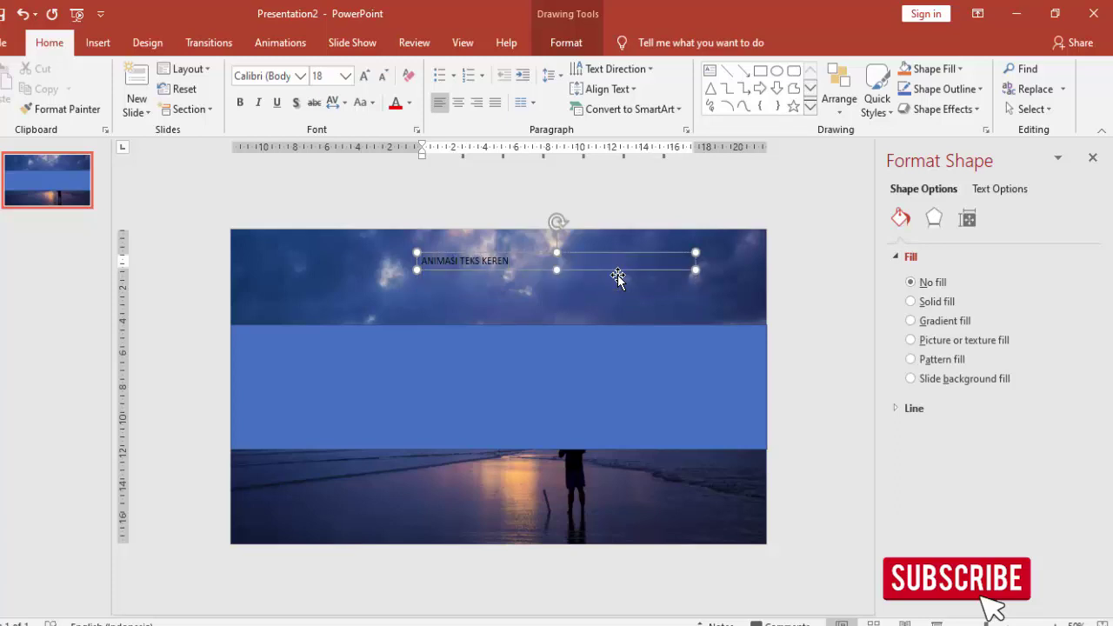
pyautogui.moveTo(628, 254); pyautogui.dragTo(629, 370)
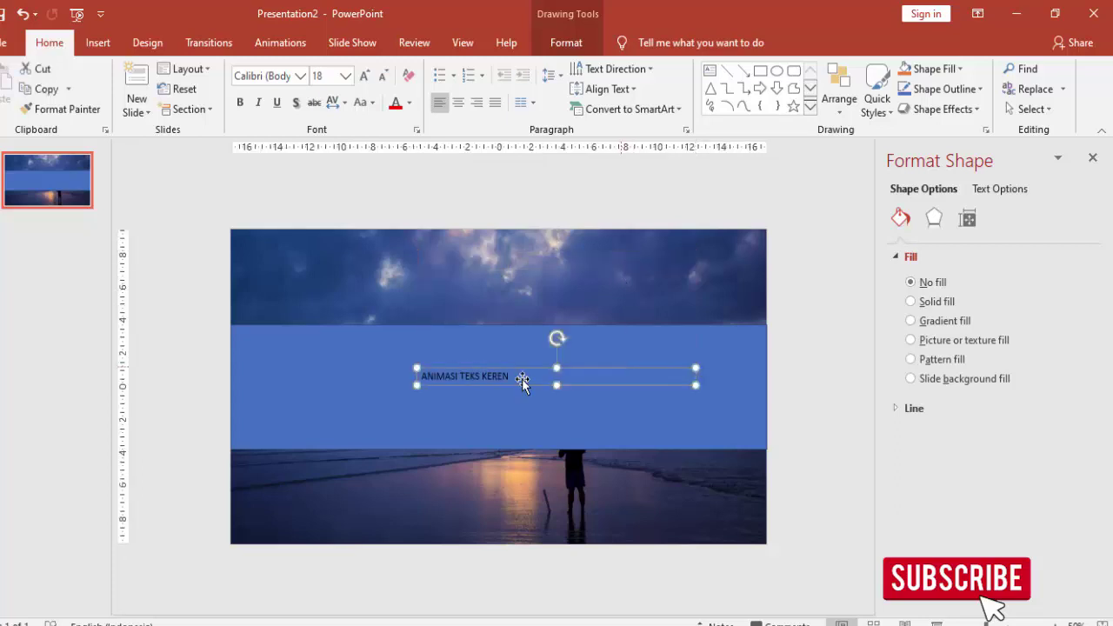
pyautogui.click(459, 102)
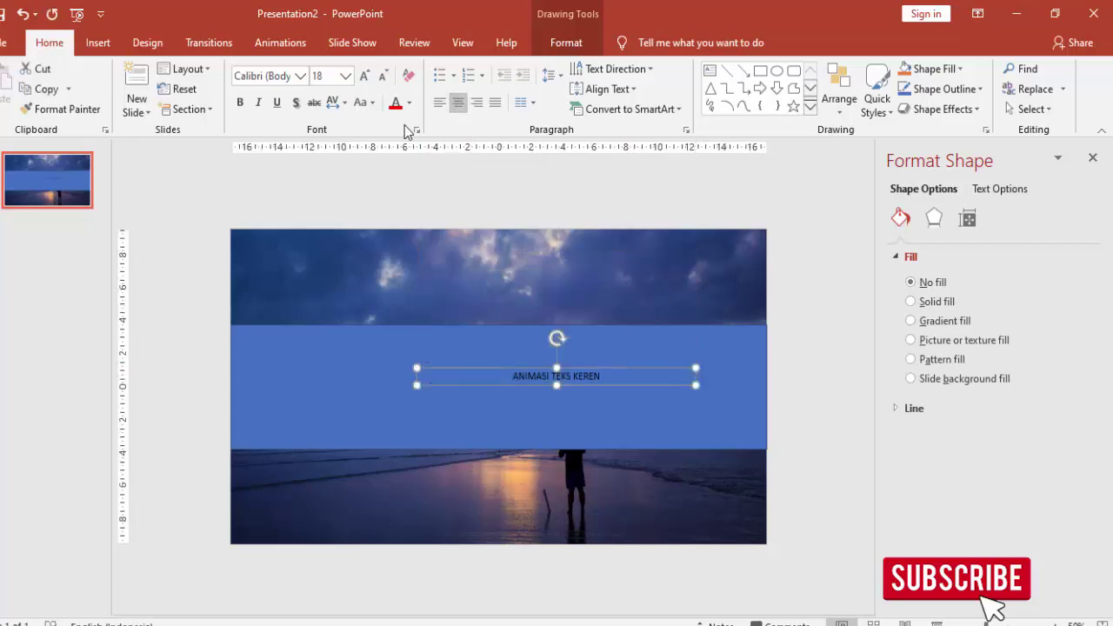
# Step: Set the title font to Gotham Bold, enlarge it, and widen the box to one line
pyautogui.click(285, 77)
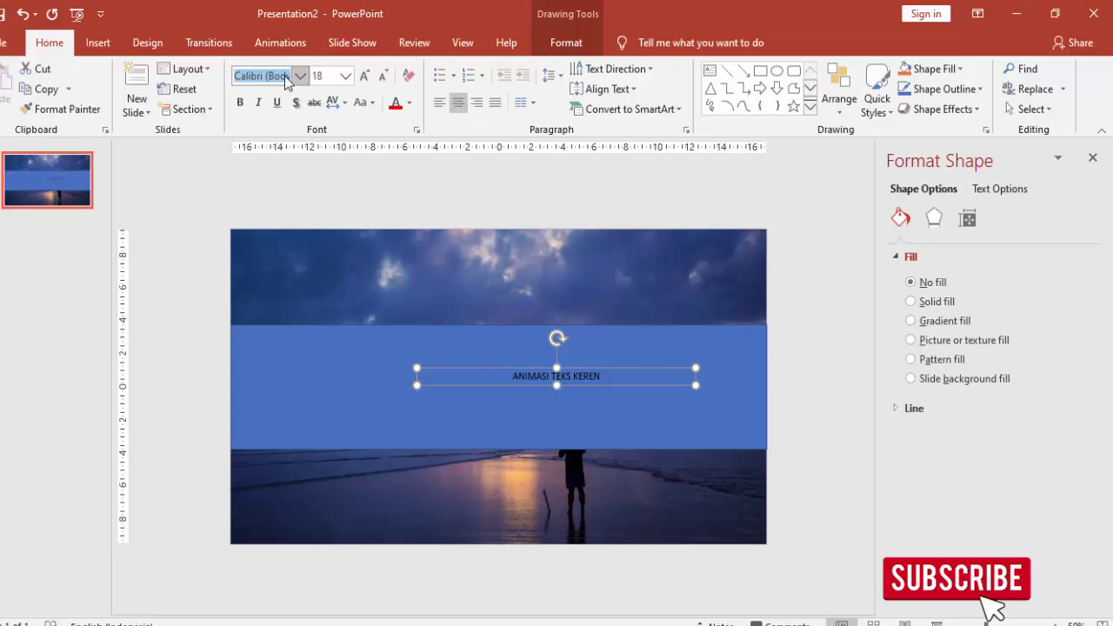
pyautogui.write('Gotham Bold')
pyautogui.press('Return')
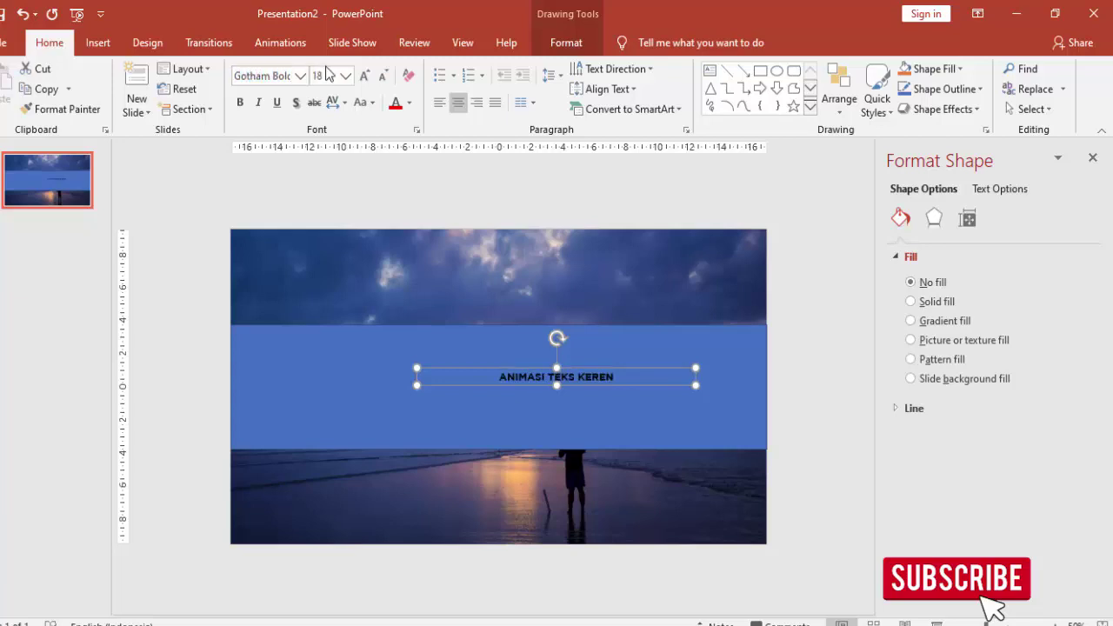
pyautogui.click(345, 76)
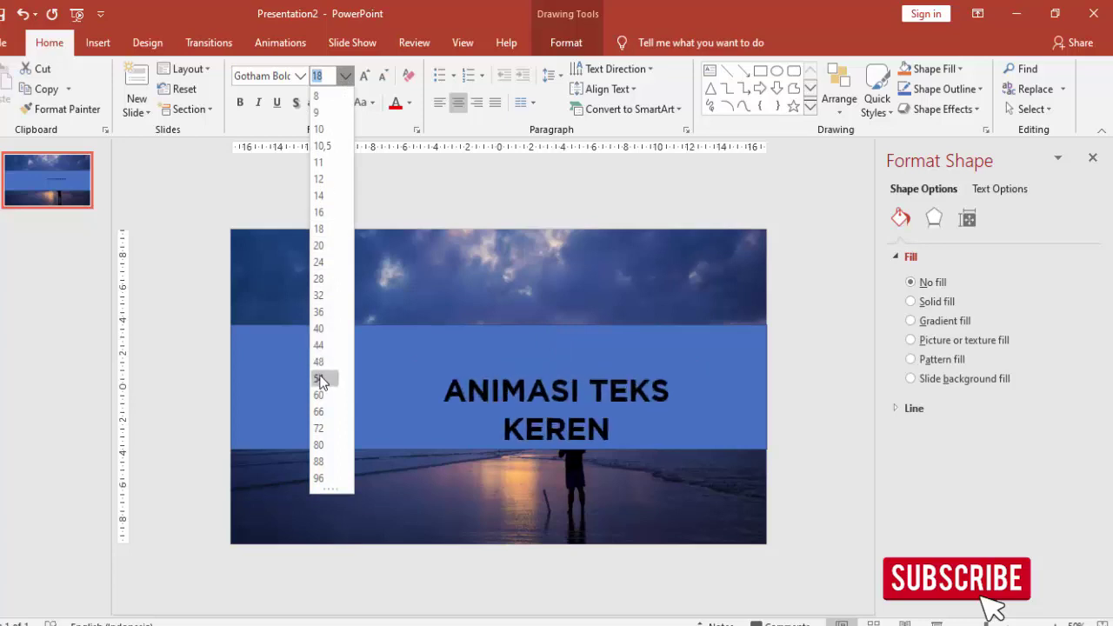
pyautogui.click(318, 361)
pyautogui.moveTo(415, 396); pyautogui.dragTo(315, 383)
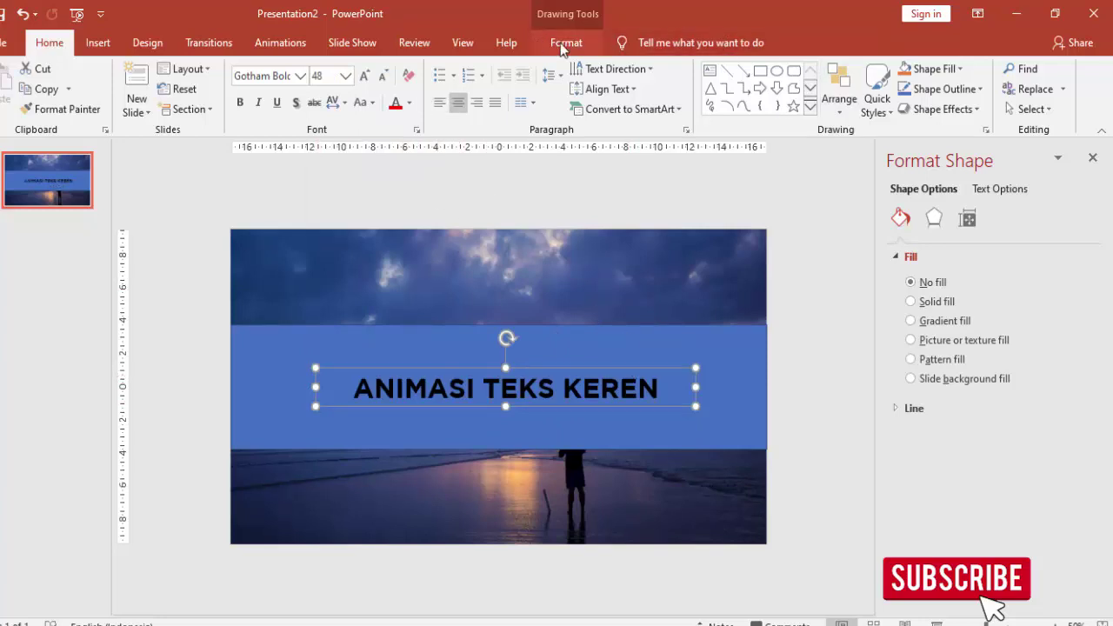
# Step: Centre the title box horizontally and vertically on the slide and set its size to 54
pyautogui.click(563, 45)
pyautogui.click(856, 69)
pyautogui.click(862, 112)
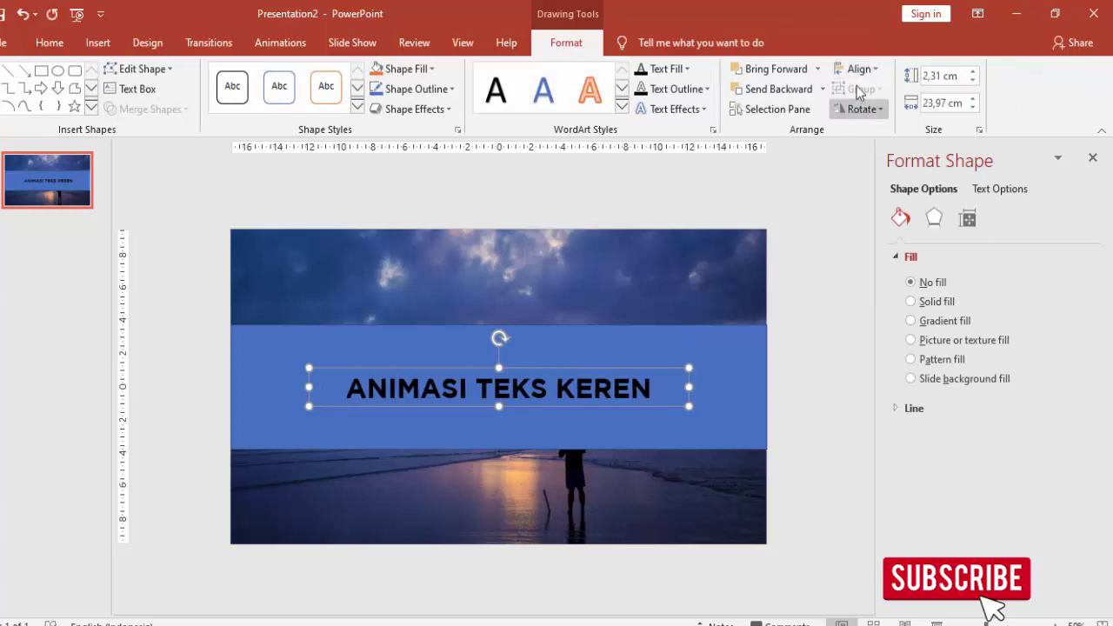
pyautogui.click(859, 68)
pyautogui.click(867, 179)
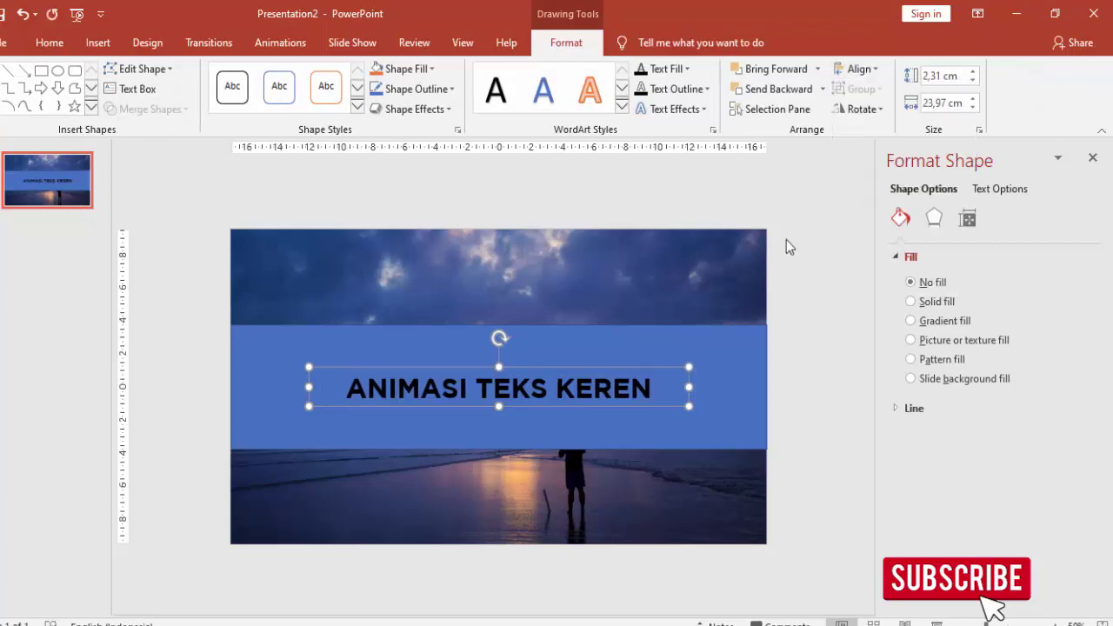
pyautogui.click(50, 43)
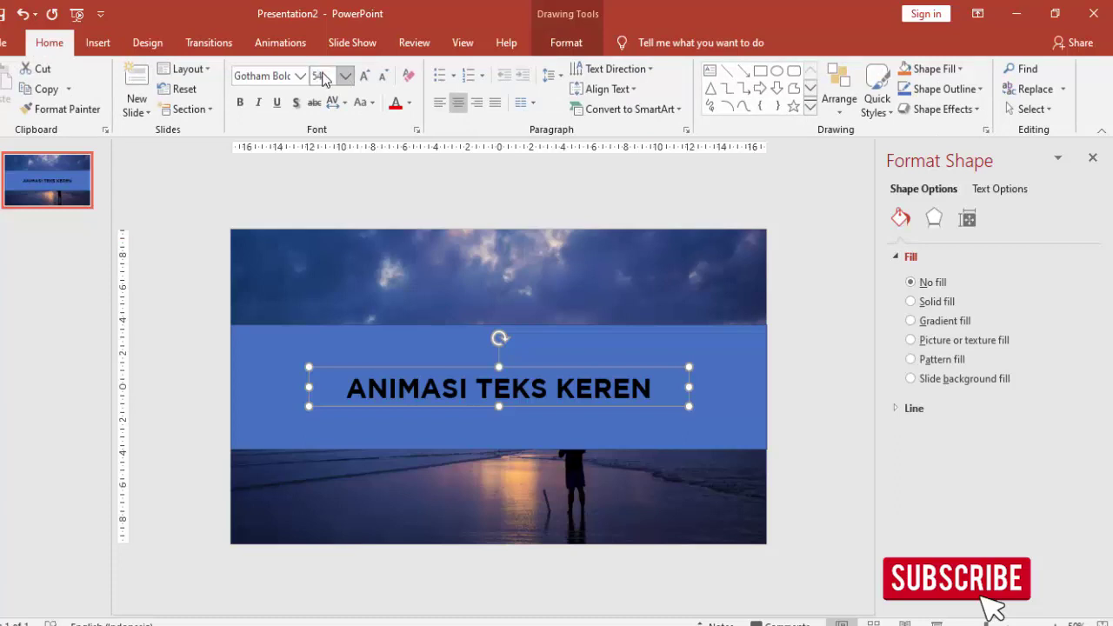
pyautogui.press('Return')
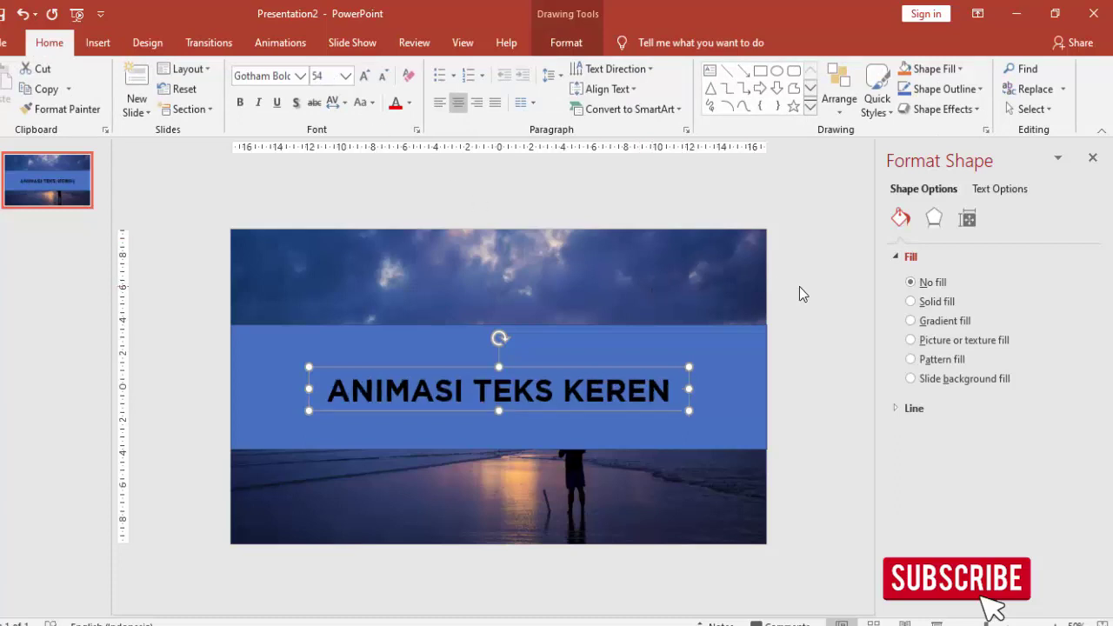
pyautogui.click(794, 360)
pyautogui.click(648, 403)
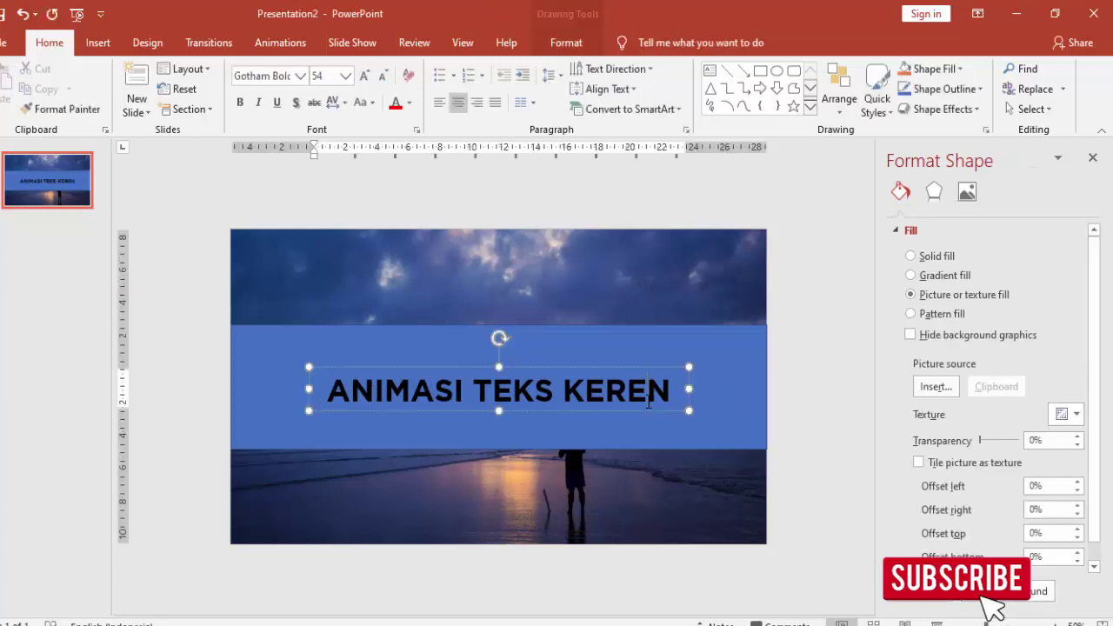
# Step: Select the blue band plus the title box and apply Merge Shapes > Subtract
pyautogui.click(736, 359)
pyautogui.click(810, 361)
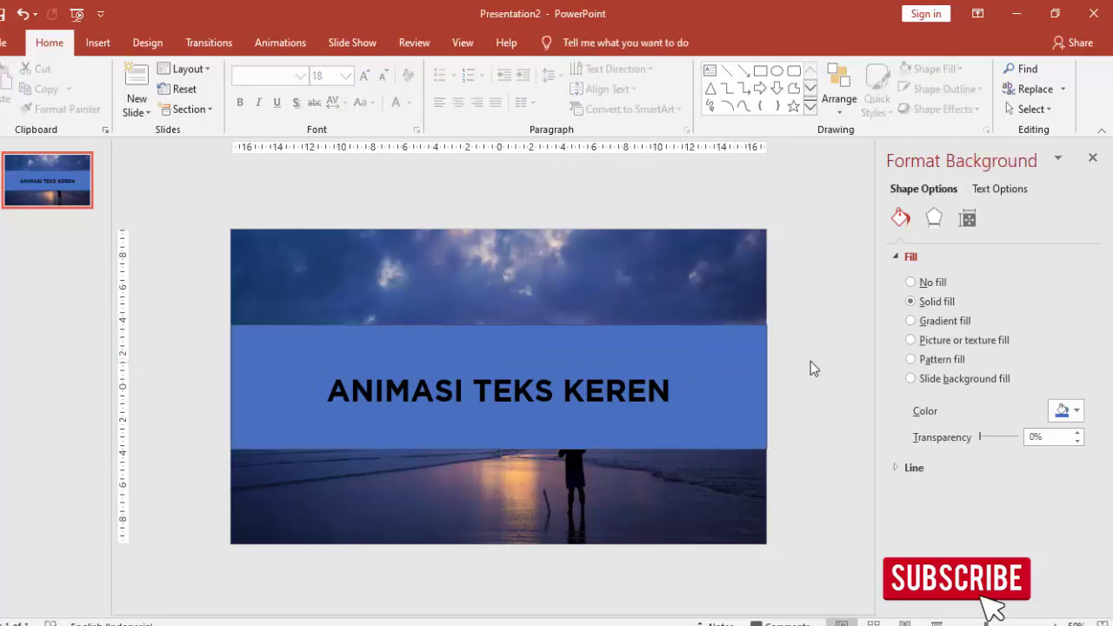
pyautogui.click(743, 360)
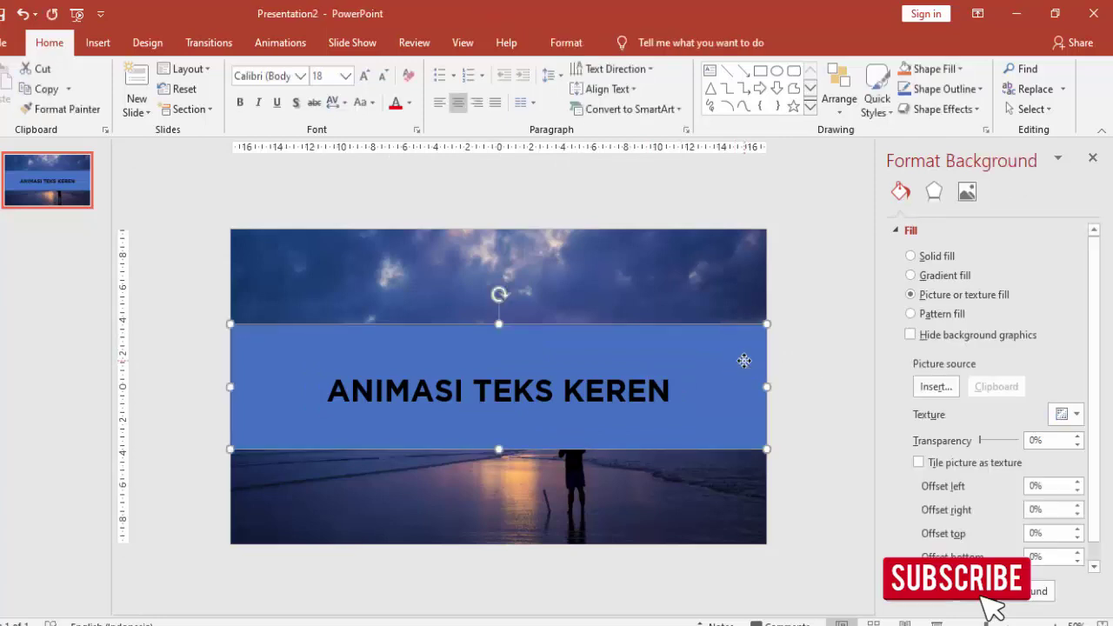
pyautogui.keyDown('shift'); pyautogui.click(634, 397); pyautogui.keyUp('shift')
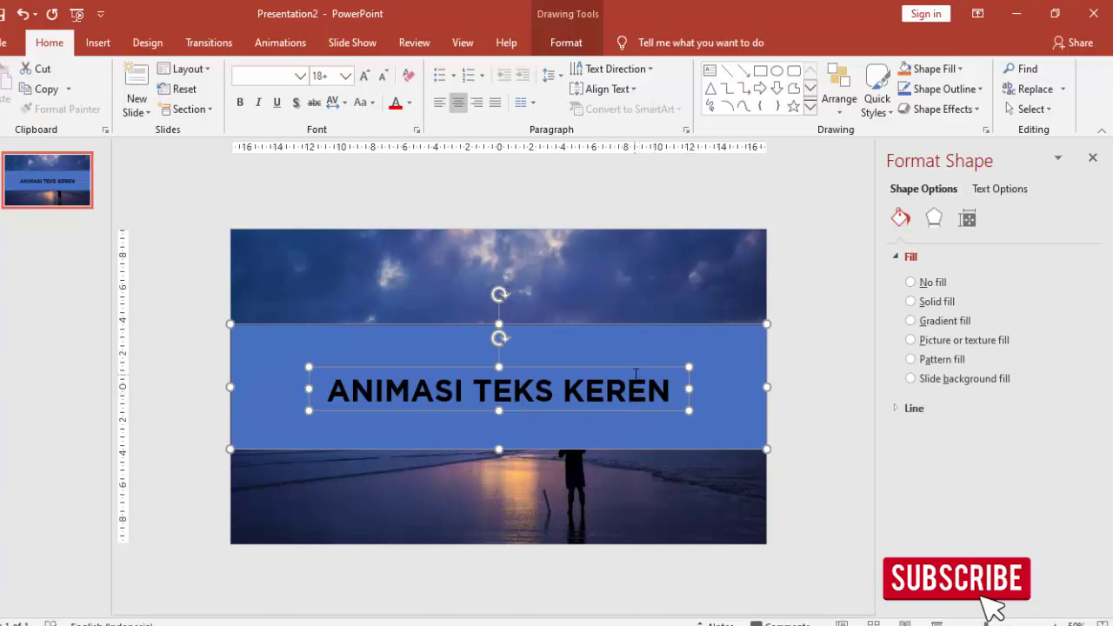
pyautogui.click(567, 42)
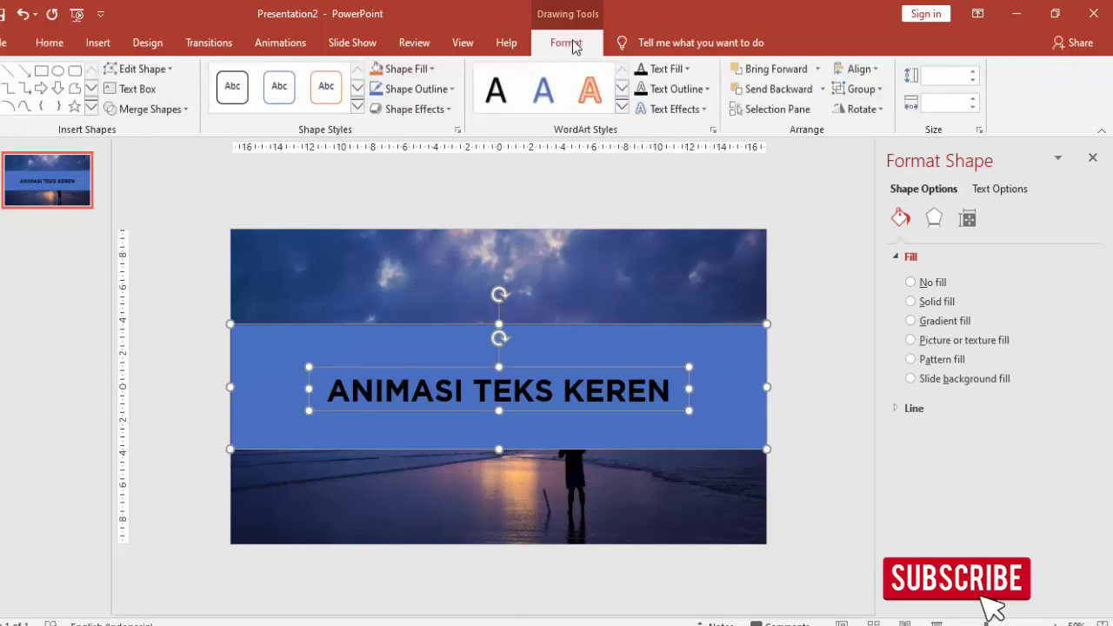
pyautogui.click(182, 110)
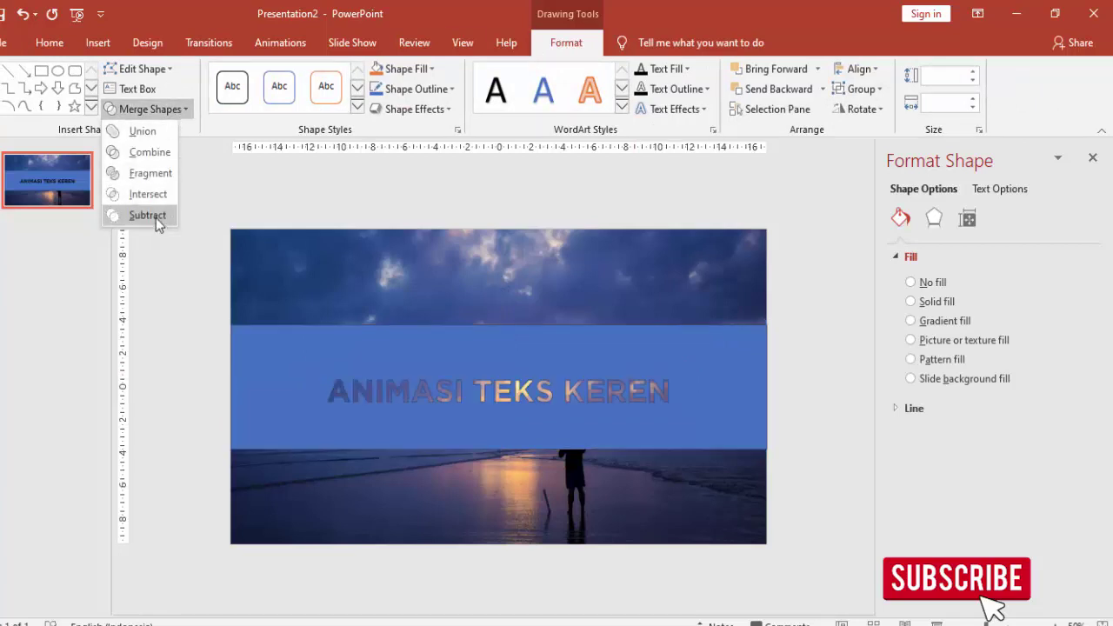
pyautogui.click(156, 218)
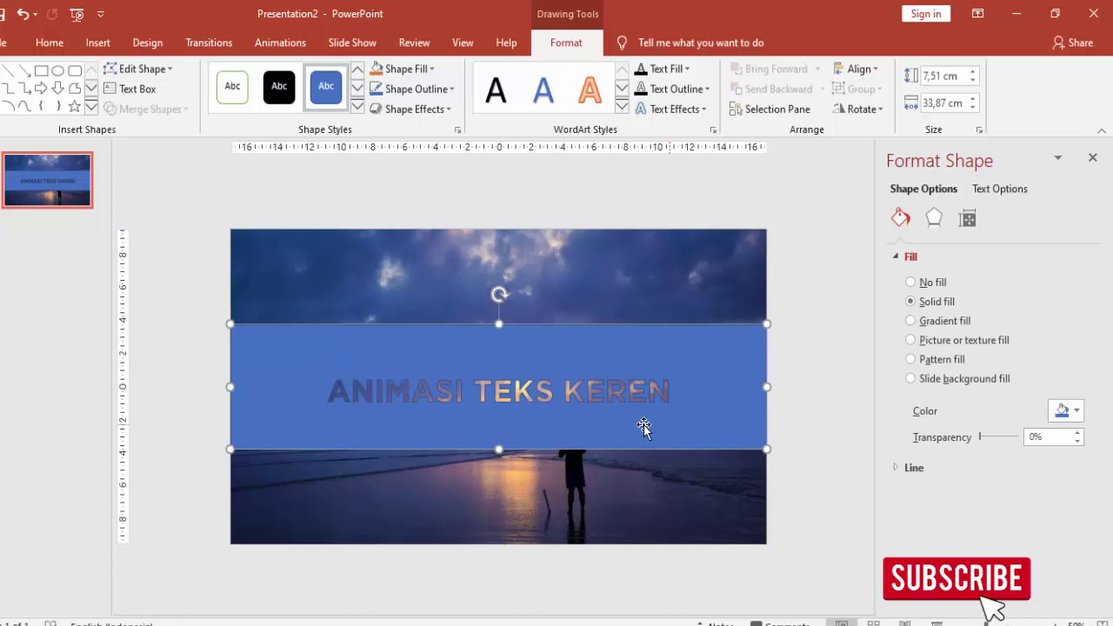
# Step: Remove the merged banner's outline, try a slide-background fill, then restore its solid blue fill
pyautogui.click(901, 468)
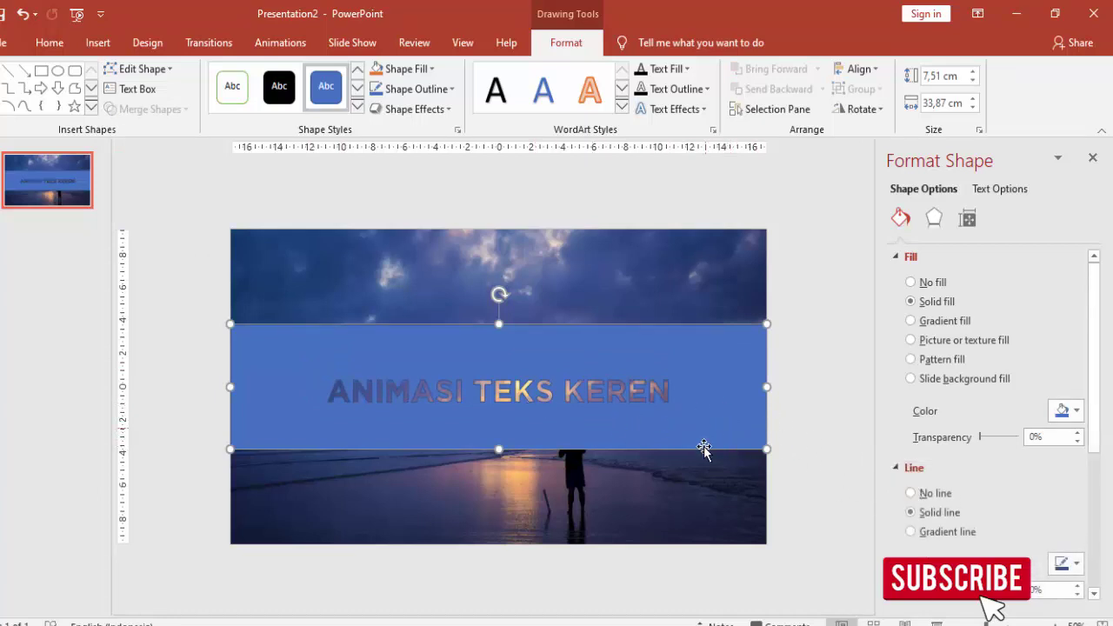
pyautogui.click(817, 380)
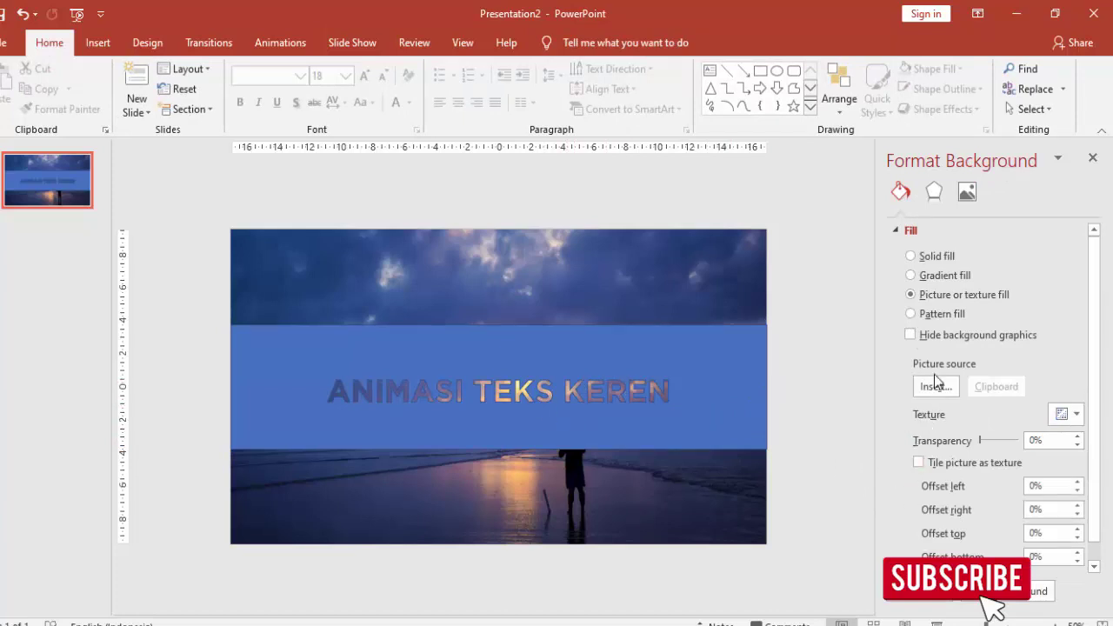
pyautogui.click(895, 230)
pyautogui.click(722, 366)
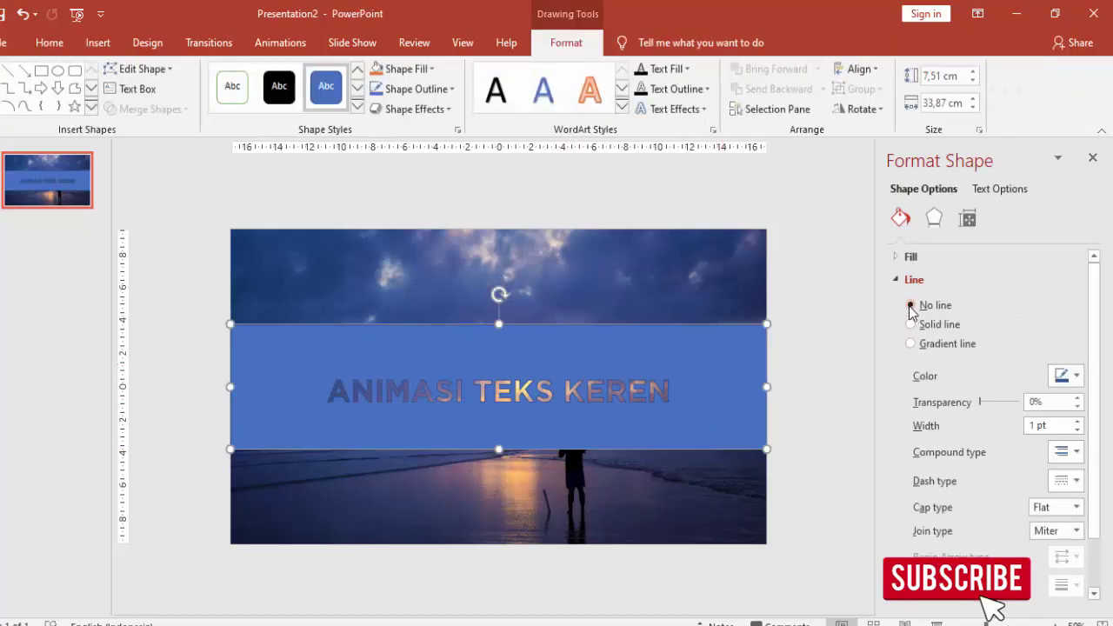
pyautogui.click(911, 305)
pyautogui.click(821, 320)
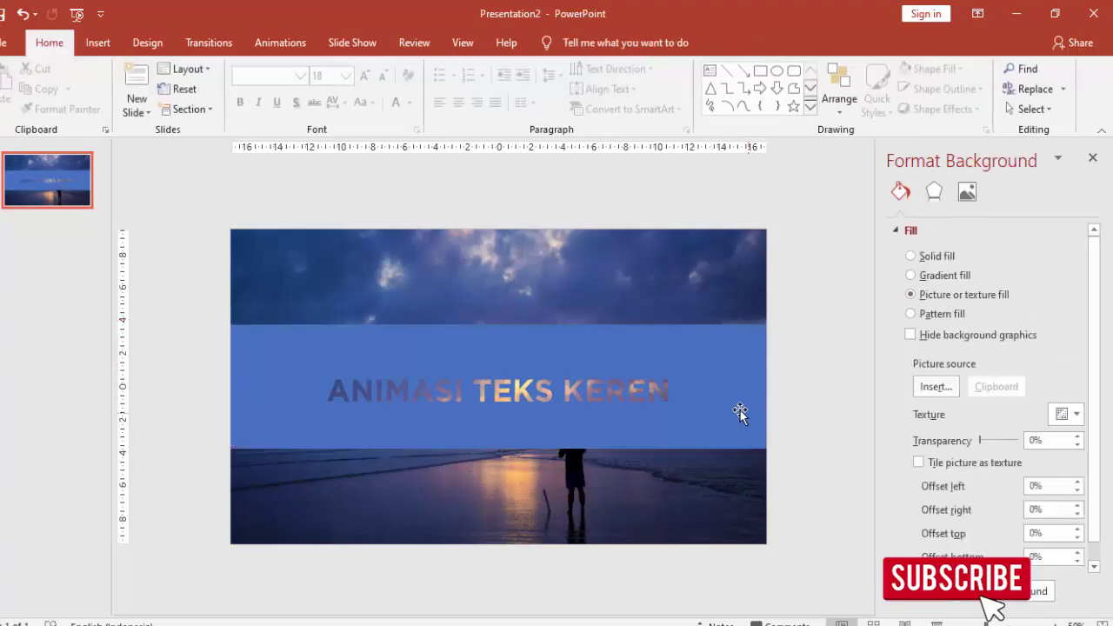
pyautogui.click(741, 355)
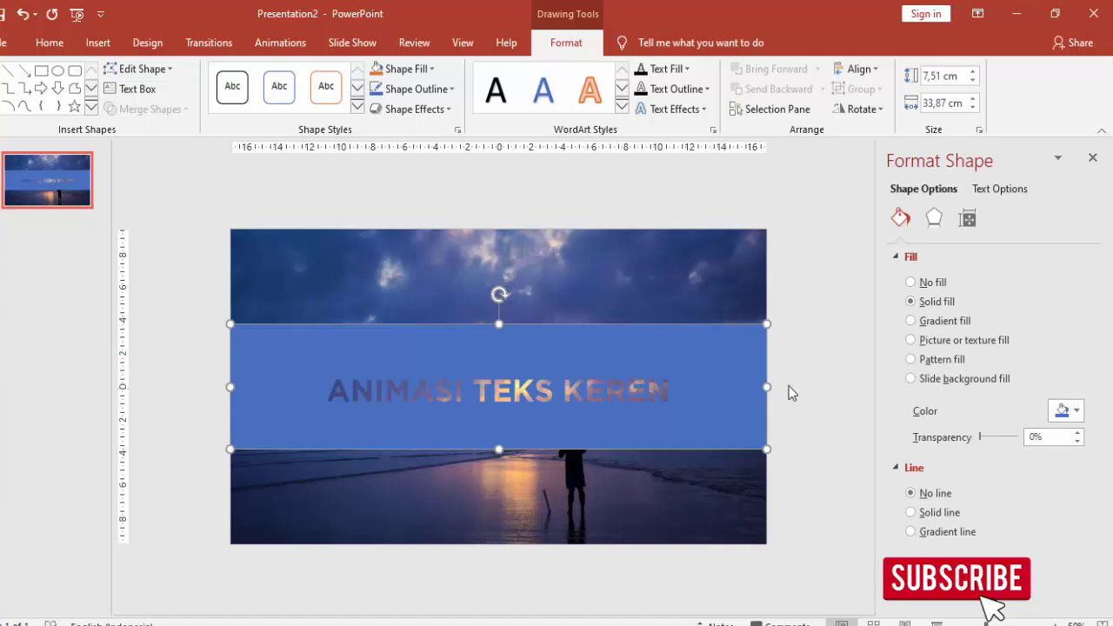
pyautogui.click(912, 380)
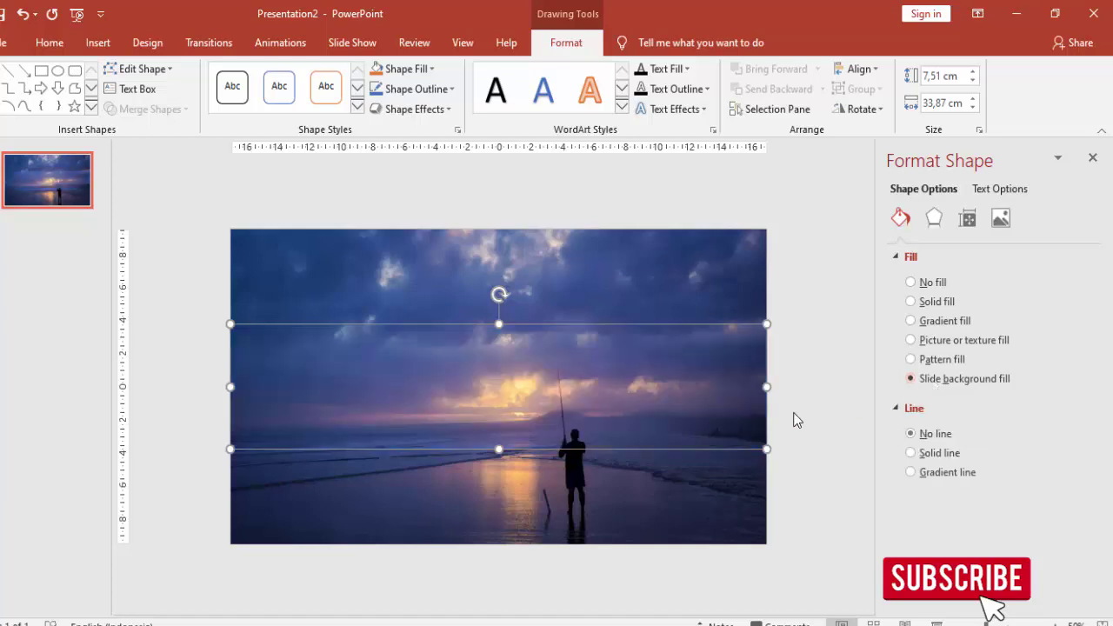
pyautogui.click(924, 306)
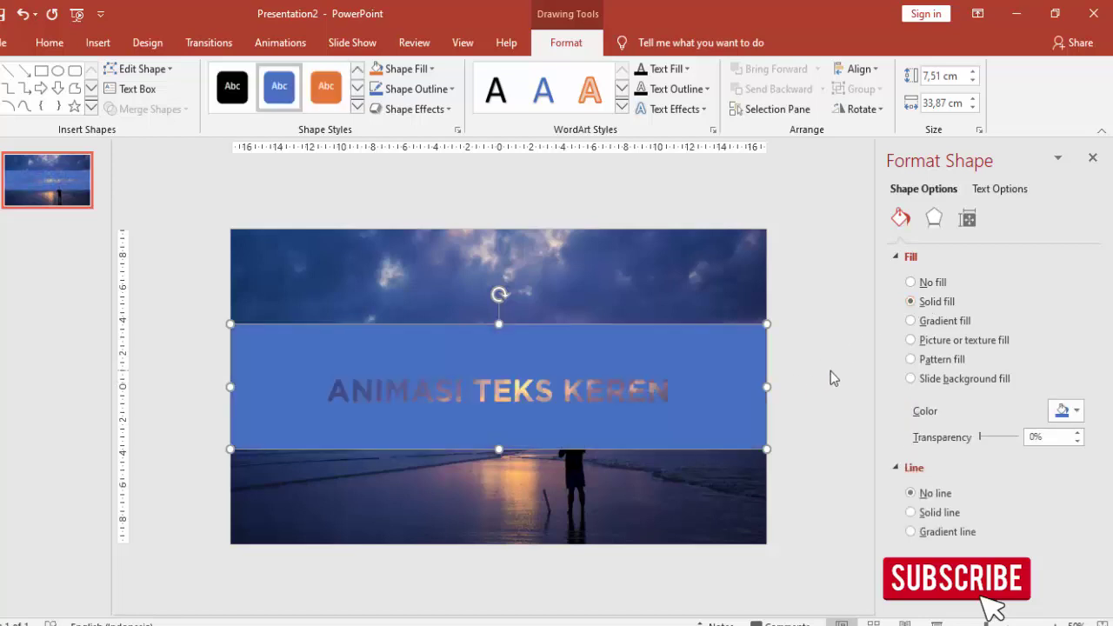
pyautogui.click(830, 370)
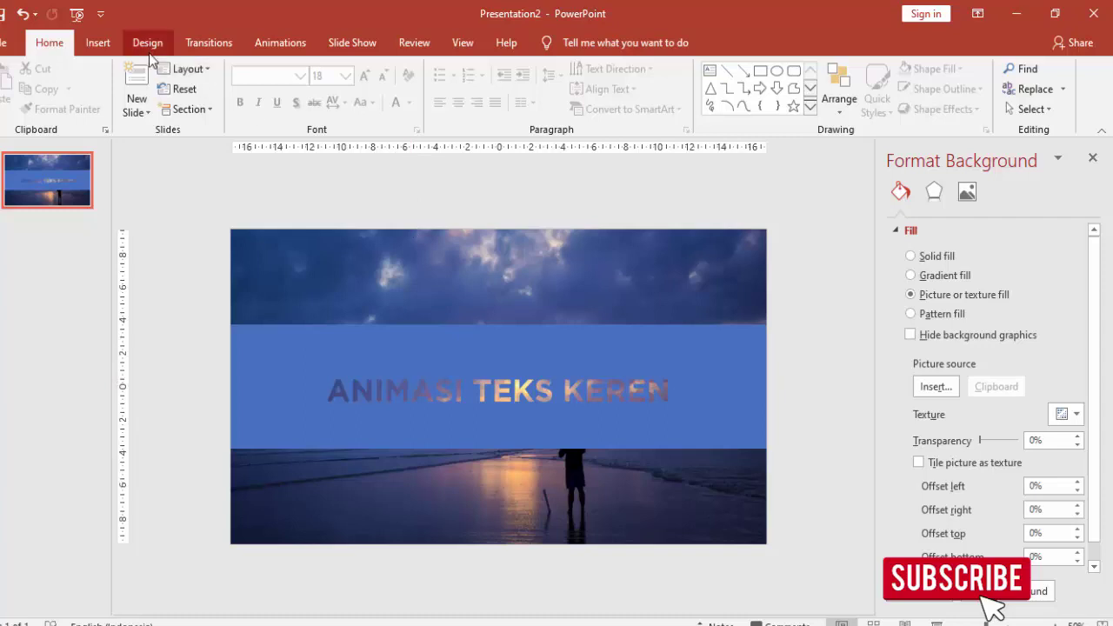
# Step: Draw a thin rectangle beside the text with no outline and a white fill
pyautogui.click(97, 43)
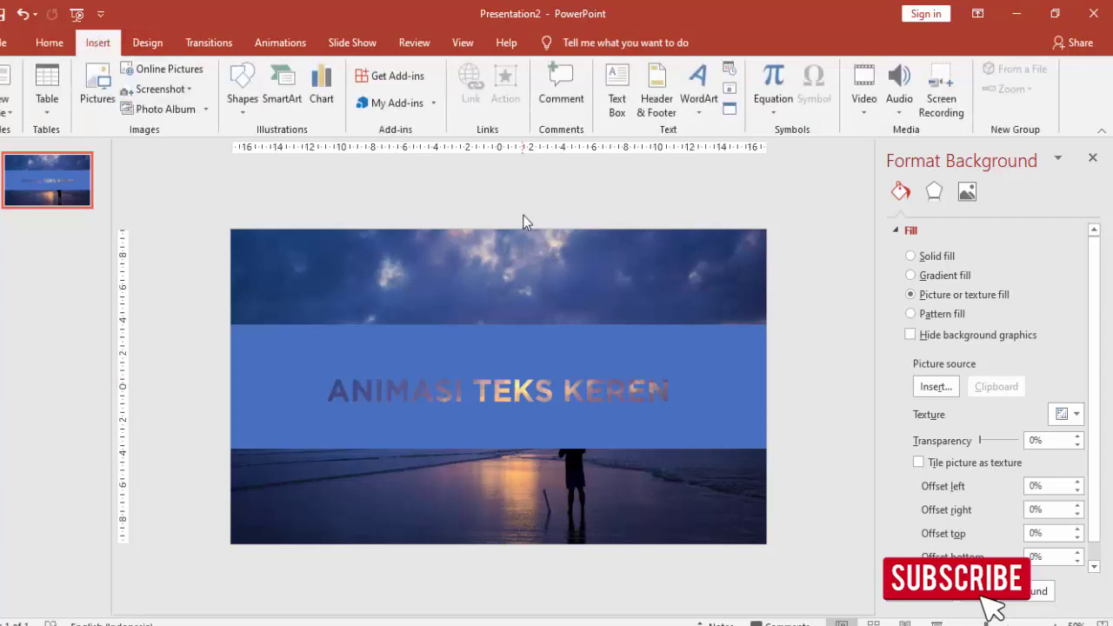
pyautogui.click(243, 91)
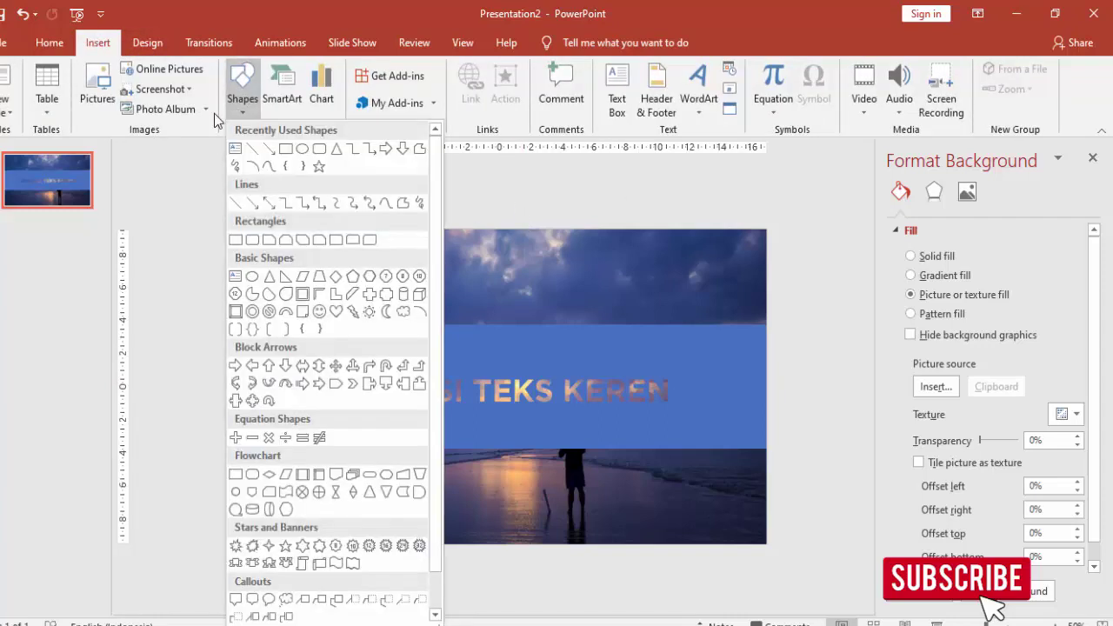
pyautogui.click(280, 152)
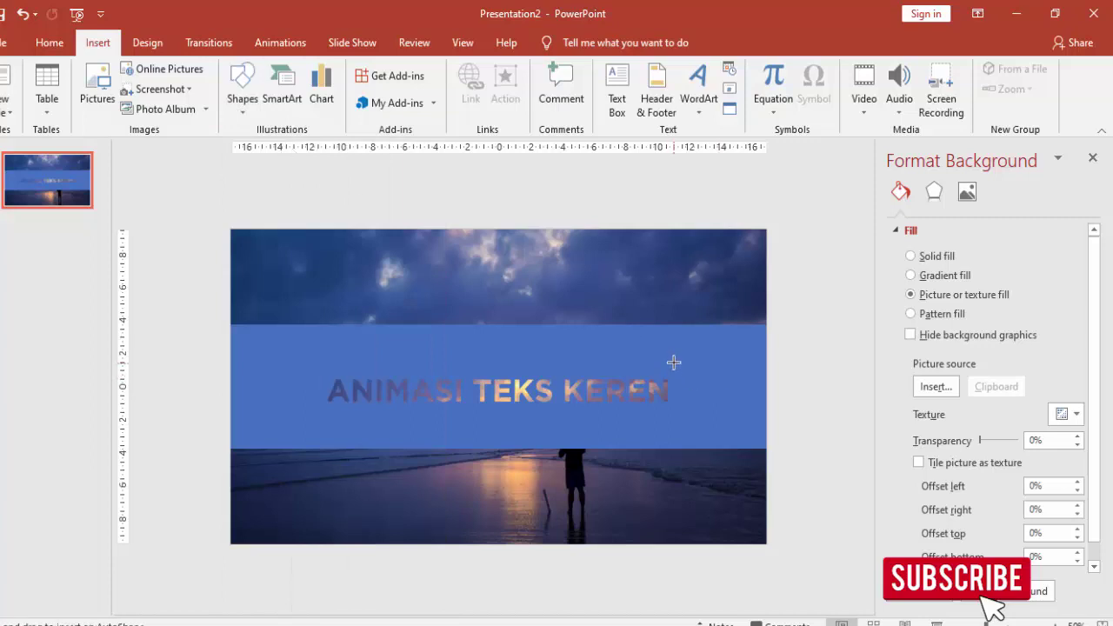
pyautogui.moveTo(681, 421); pyautogui.dragTo(683, 422)
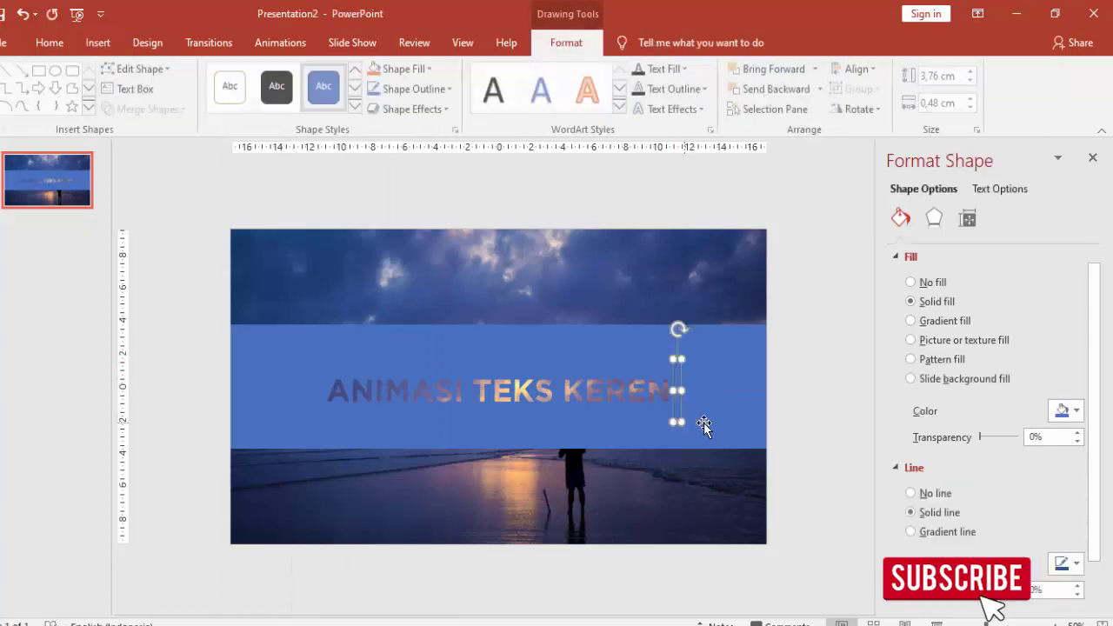
pyautogui.click(928, 493)
pyautogui.click(1067, 411)
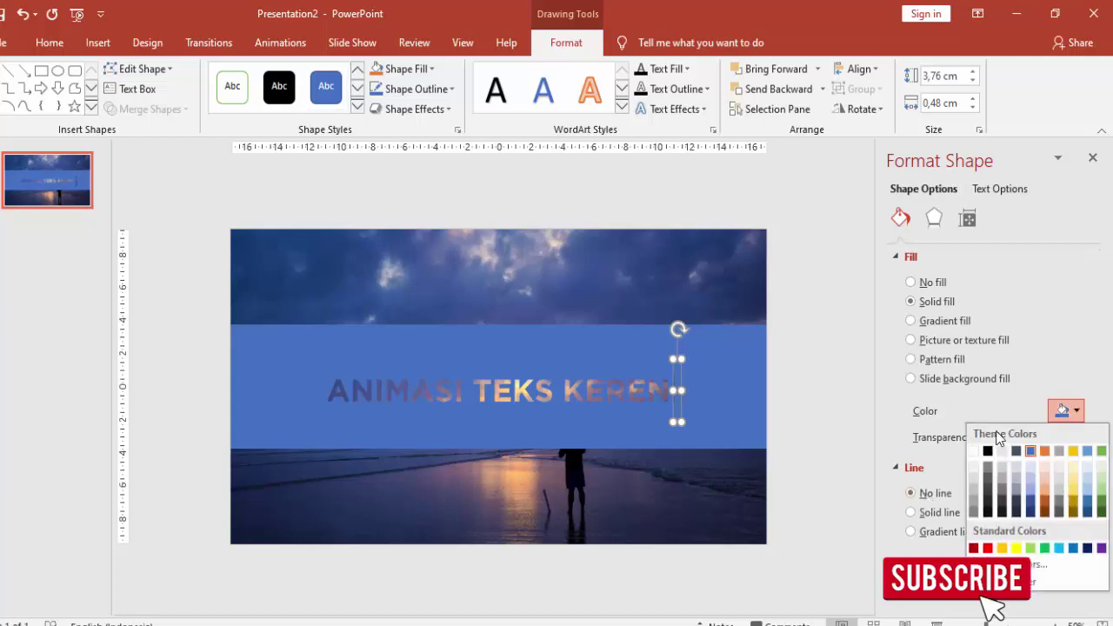
pyautogui.press('Escape')
pyautogui.keyDown('ctrl'); pyautogui.scroll(5, 683, 385); pyautogui.keyUp('ctrl')
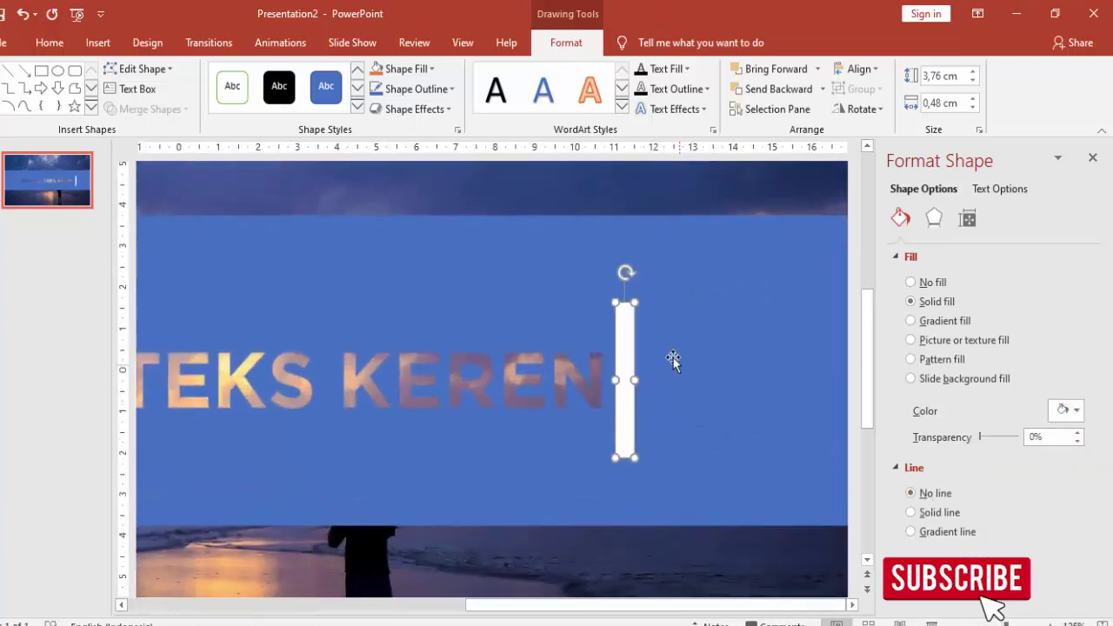
# Step: Size the white bar to 3.11 × 0.37 cm beside 'KEREN' and duplicate it alongside
pyautogui.moveTo(634, 303); pyautogui.dragTo(635, 329)
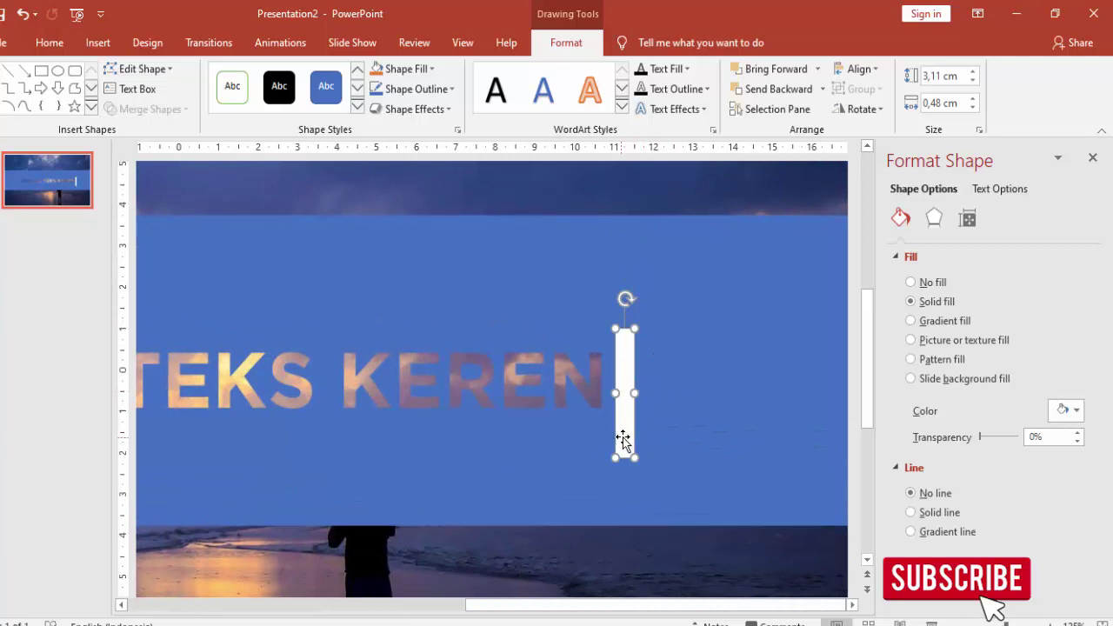
pyautogui.moveTo(625, 427); pyautogui.dragTo(624, 416)
pyautogui.moveTo(627, 368); pyautogui.dragTo(629, 370)
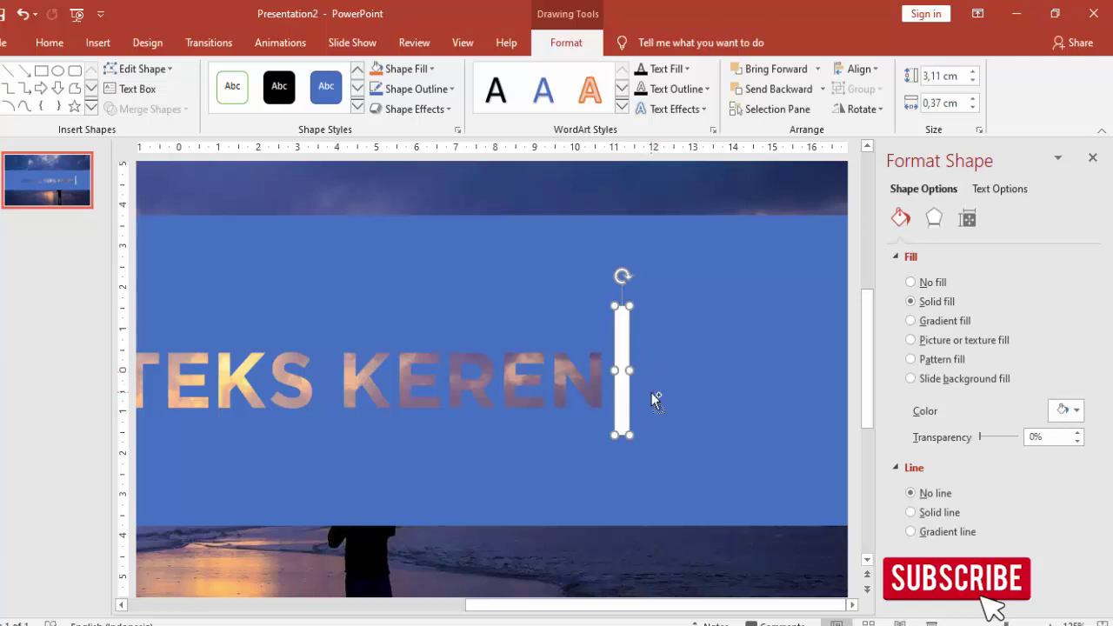
pyautogui.hotkey('ctrl', 'd')
pyautogui.moveTo(641, 373); pyautogui.dragTo(638, 345)
pyautogui.click(1065, 411)
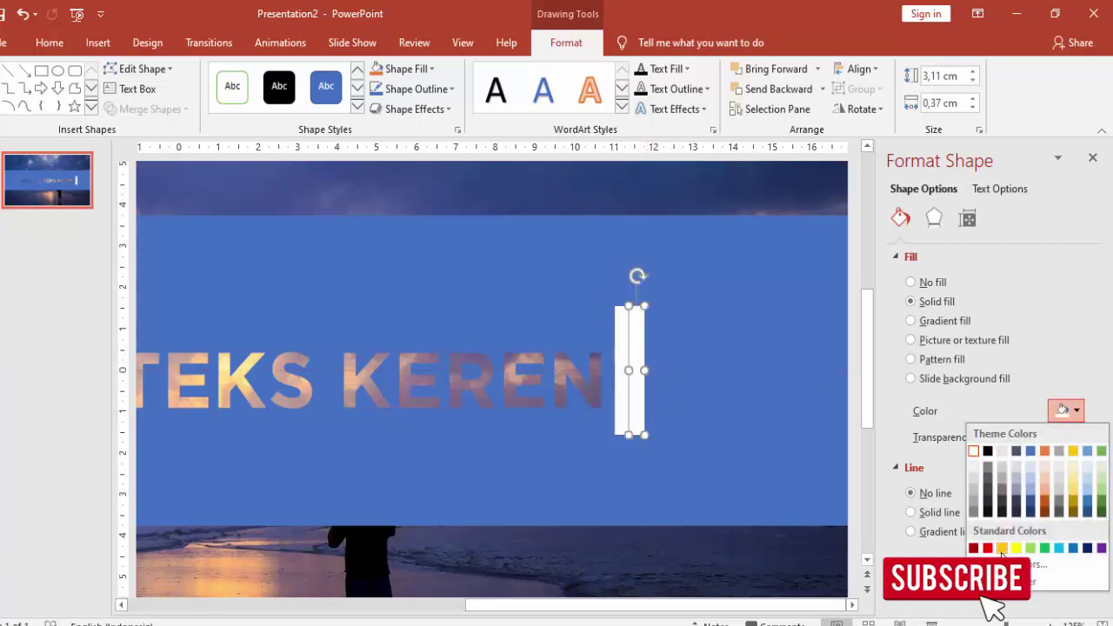
# Step: Fill the copied bar gold and stretch it to 24.53 cm wide, running past the slide's right edge
pyautogui.click(1002, 548)
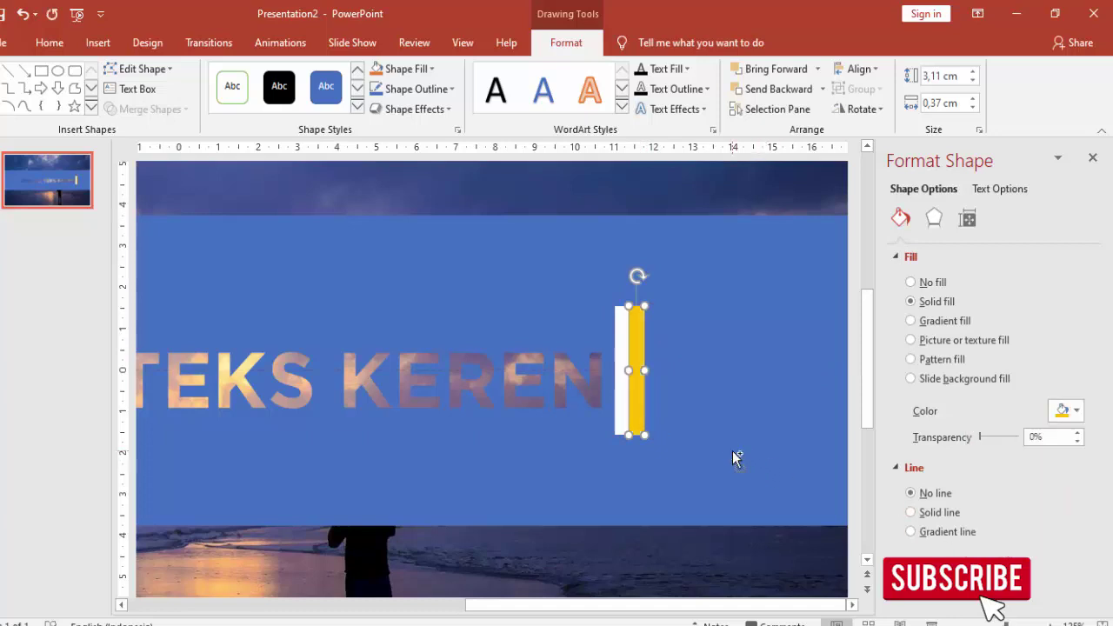
pyautogui.scroll(-4, 731, 453)
pyautogui.scroll(-2, 706, 394)
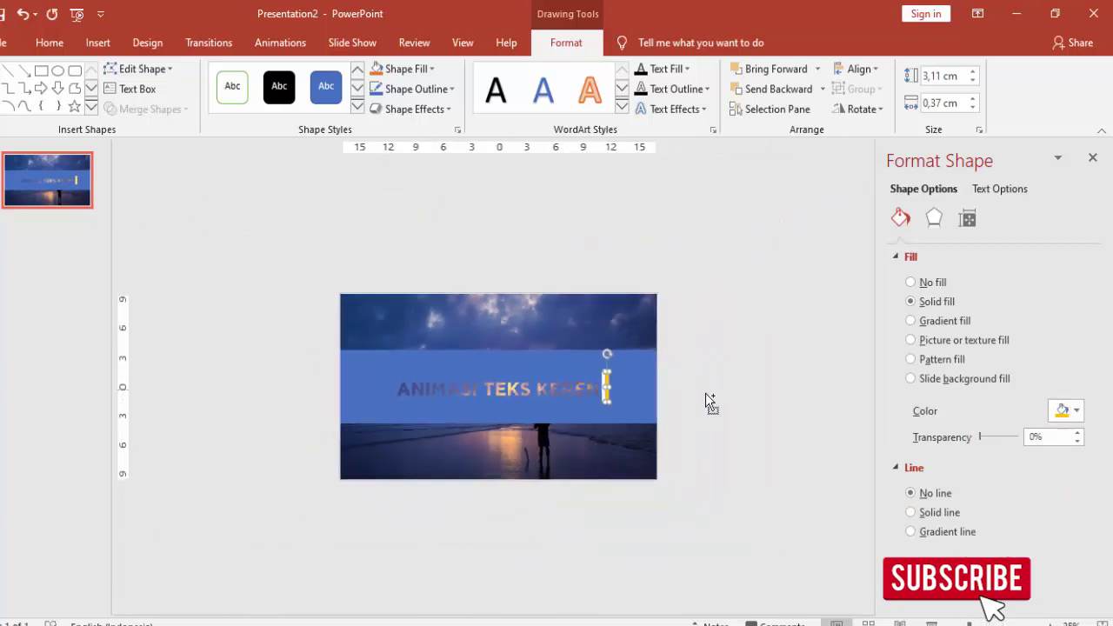
pyautogui.scroll(-1, 705, 394)
pyautogui.moveTo(590, 385)
pyautogui.mouseDown()
pyautogui.moveTo(833, 387)
pyautogui.moveTo(600, 396)
pyautogui.moveTo(721, 386)
pyautogui.mouseUp()
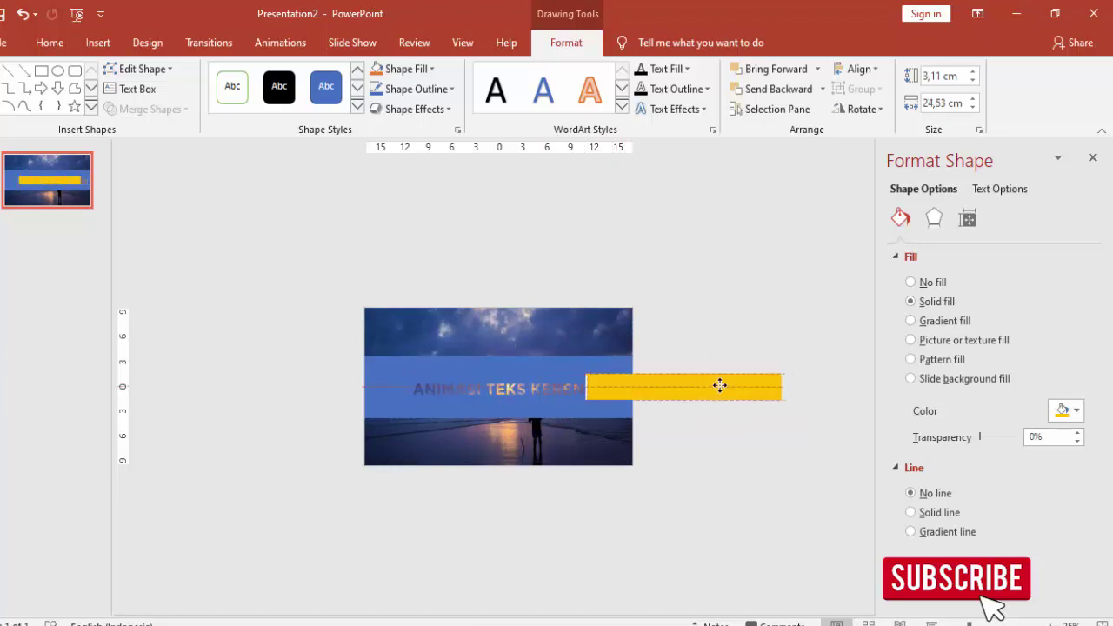
pyautogui.keyDown('ctrl'); pyautogui.scroll(5, 622, 400); pyautogui.keyUp('ctrl')
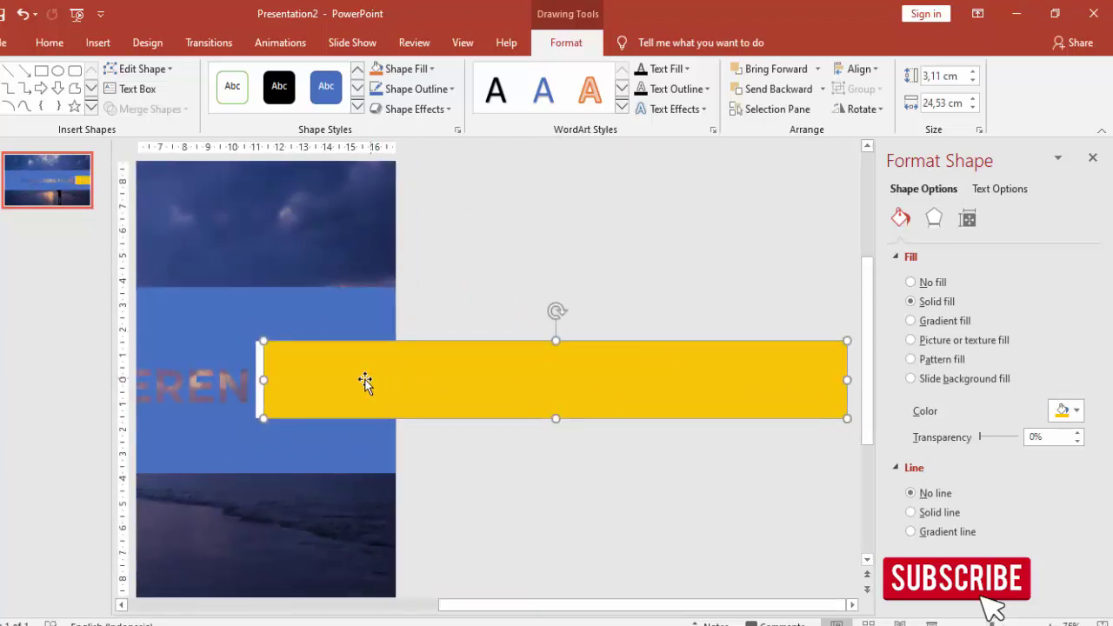
pyautogui.click(449, 305)
pyautogui.keyDown('ctrl'); pyautogui.scroll(-2, 444, 506); pyautogui.keyUp('ctrl')
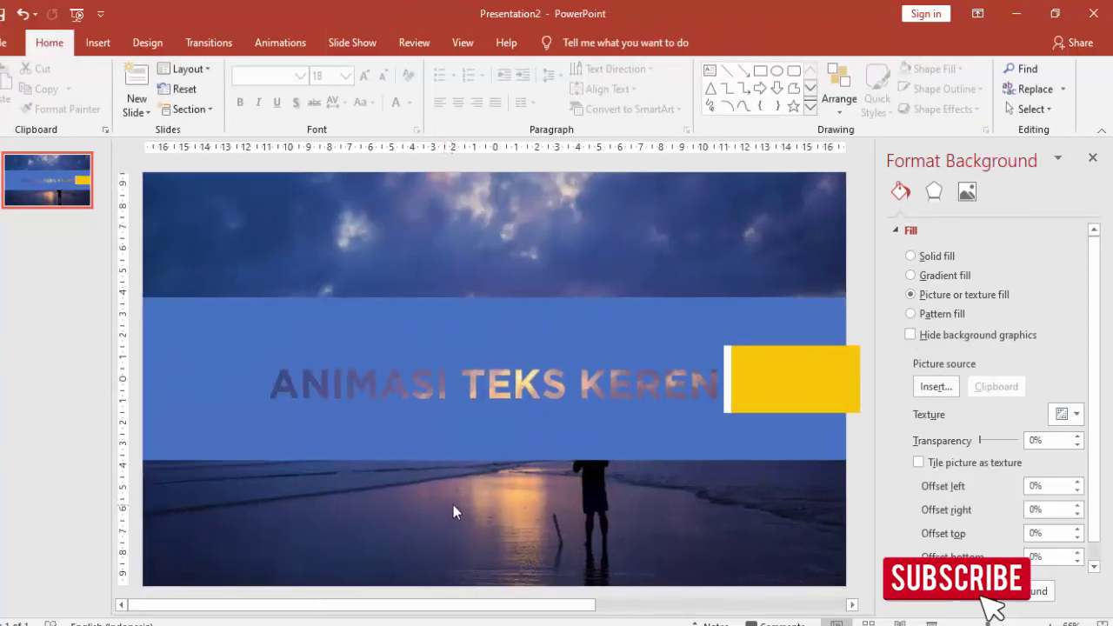
pyautogui.keyDown('ctrl'); pyautogui.scroll(-2, 453, 511); pyautogui.keyUp('ctrl')
# Step: Copy the gold bar to the slide's left side and colour the copy red
pyautogui.keyDown('ctrl'); pyautogui.scroll(-2, 453, 512); pyautogui.keyUp('ctrl')
pyautogui.click(647, 384)
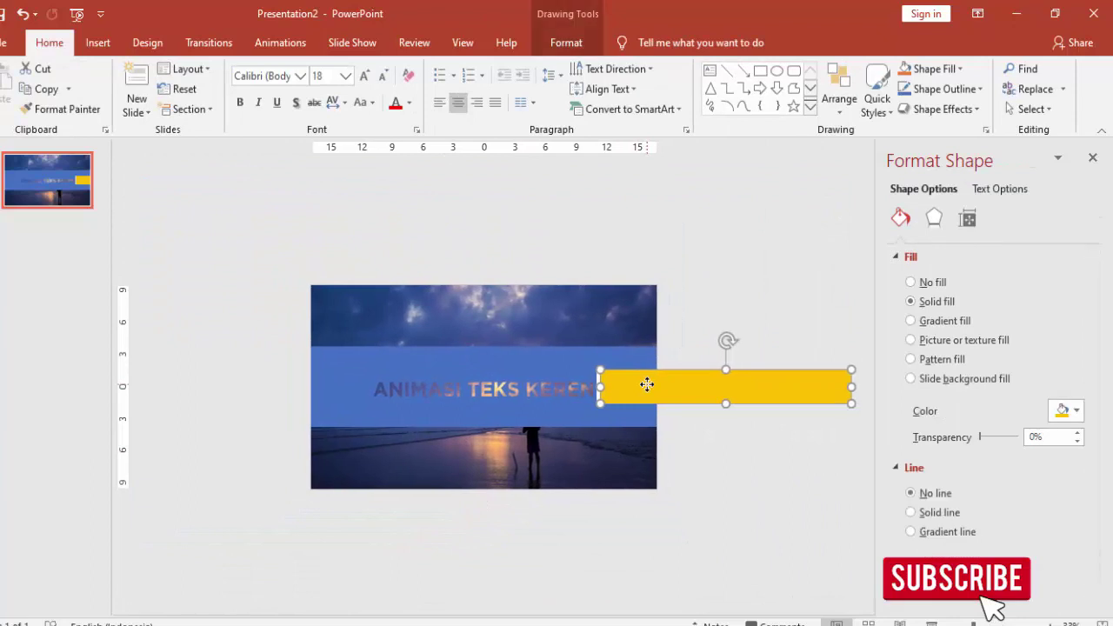
pyautogui.moveTo(700, 392); pyautogui.dragTo(228, 386)
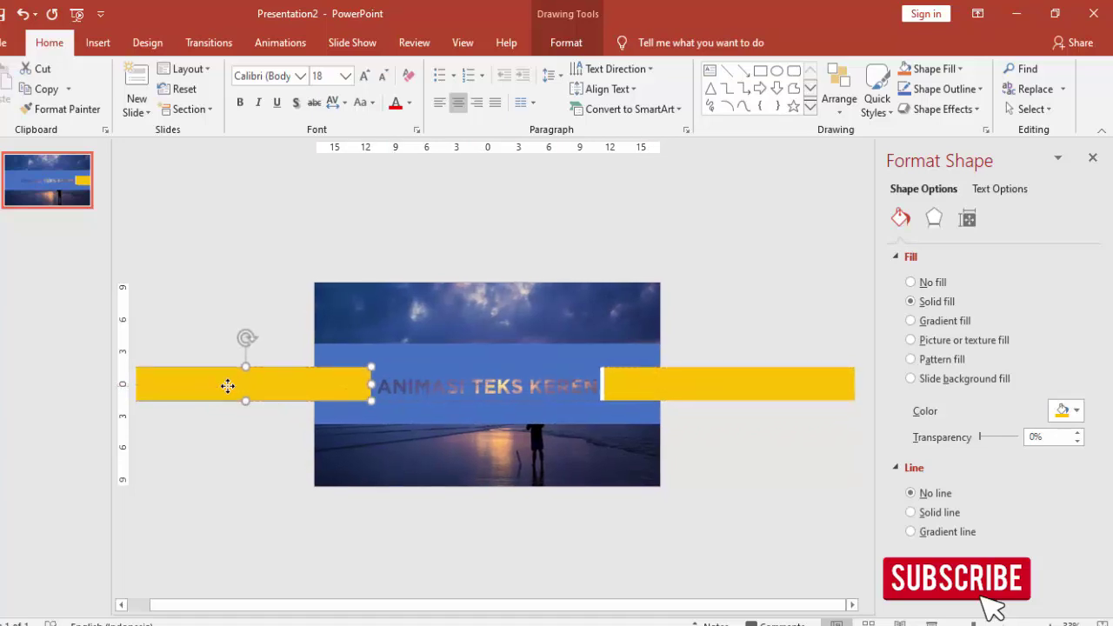
pyautogui.click(1077, 410)
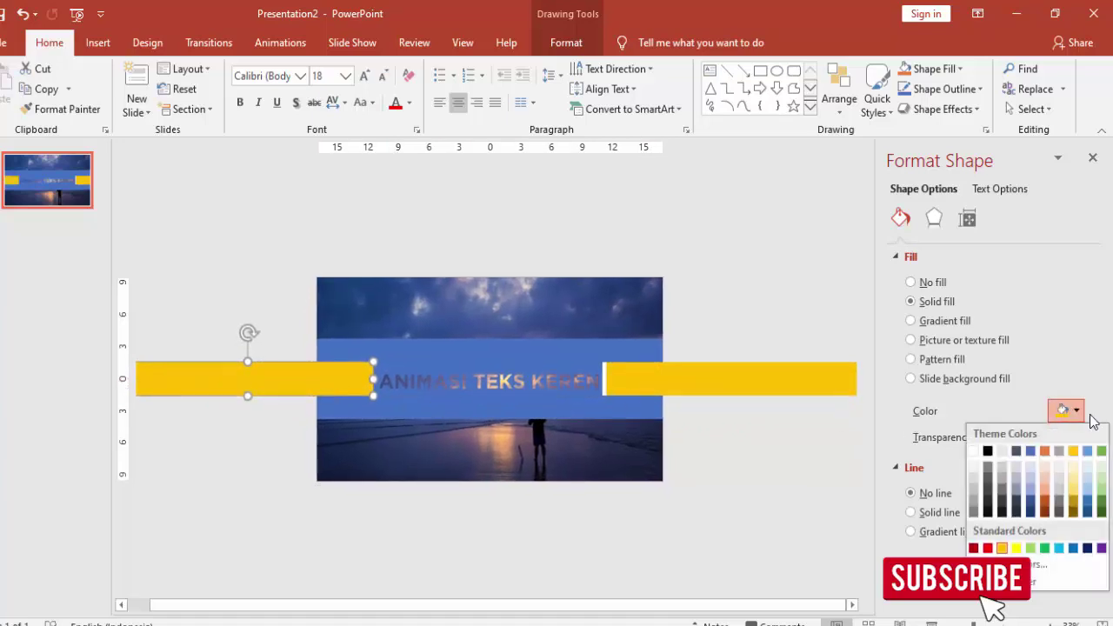
pyautogui.click(988, 548)
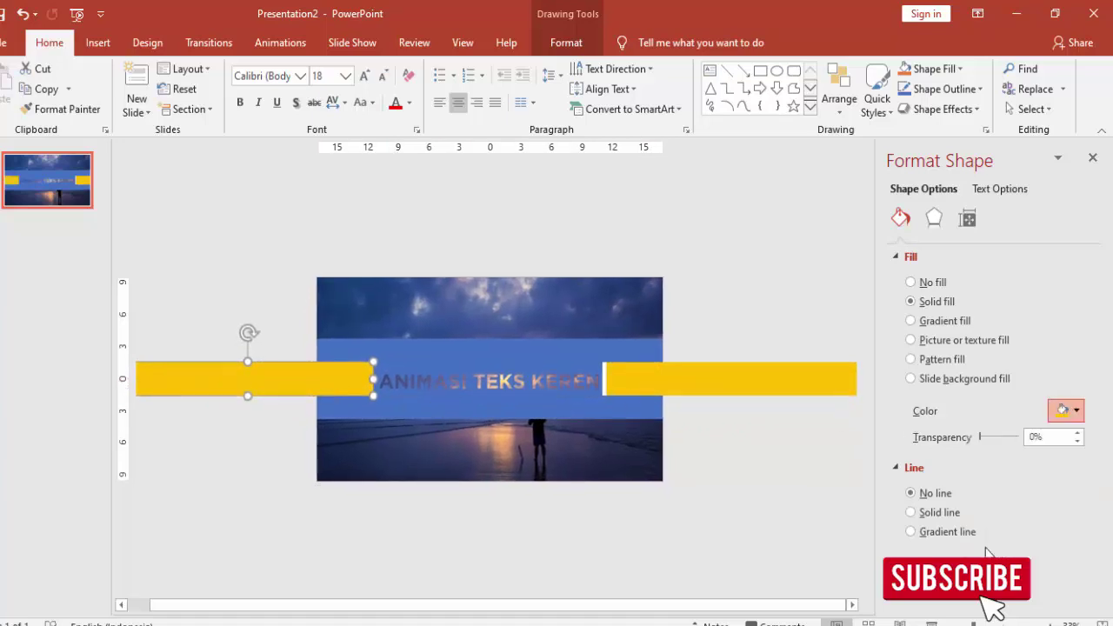
pyautogui.click(756, 477)
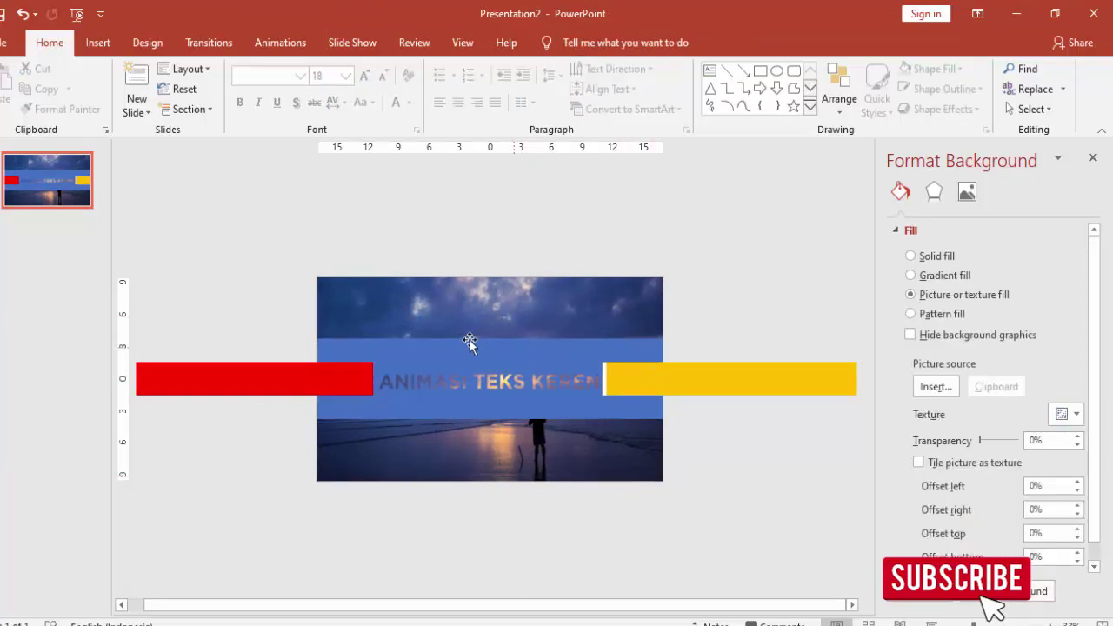
pyautogui.scroll(2, 389, 336)
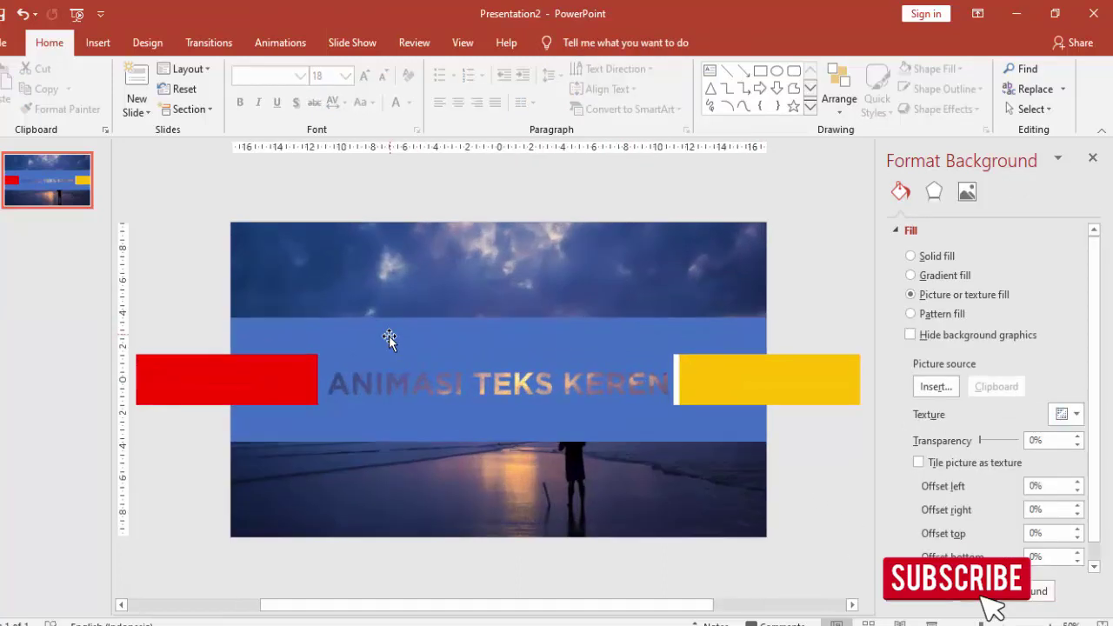
pyautogui.click(722, 390)
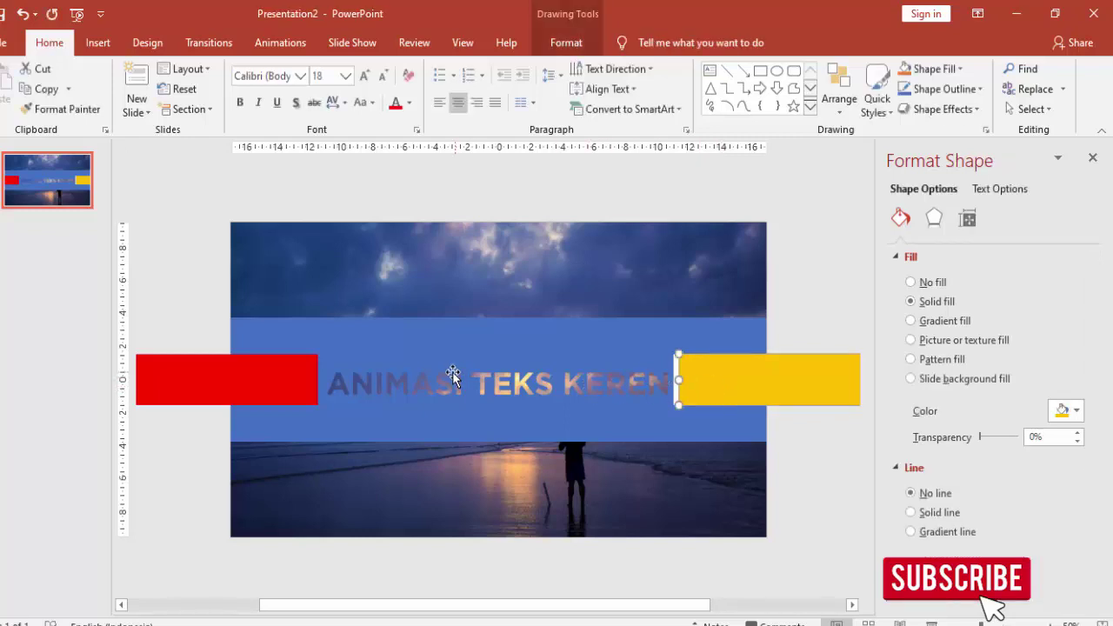
pyautogui.click(248, 380)
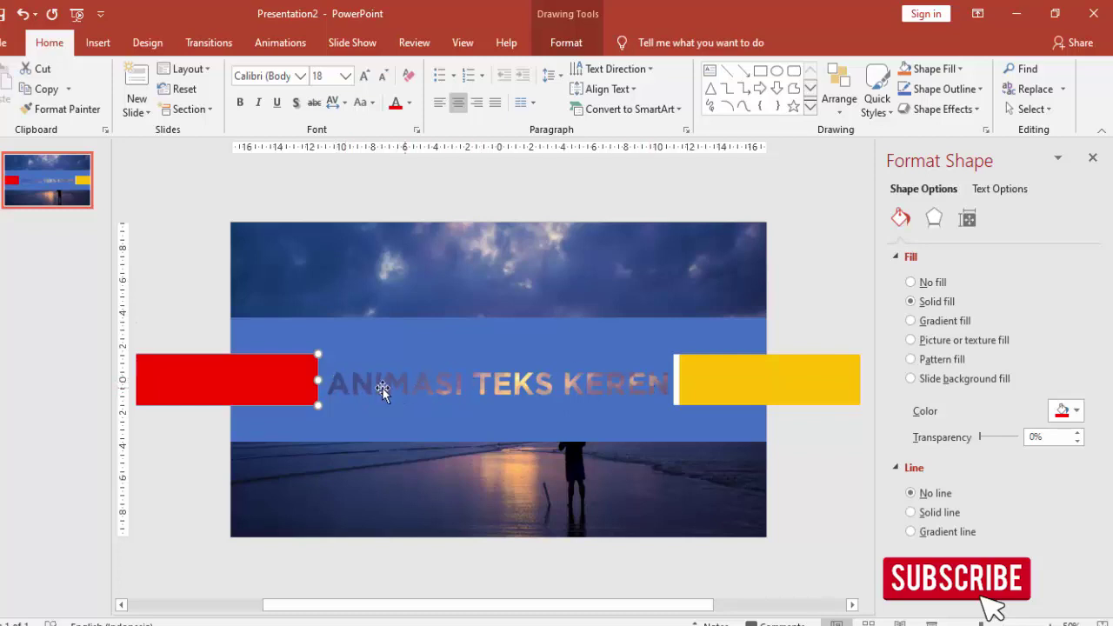
# Step: Close the Format Shape pane and show the Animation Pane on the Animations tab
pyautogui.click(1092, 157)
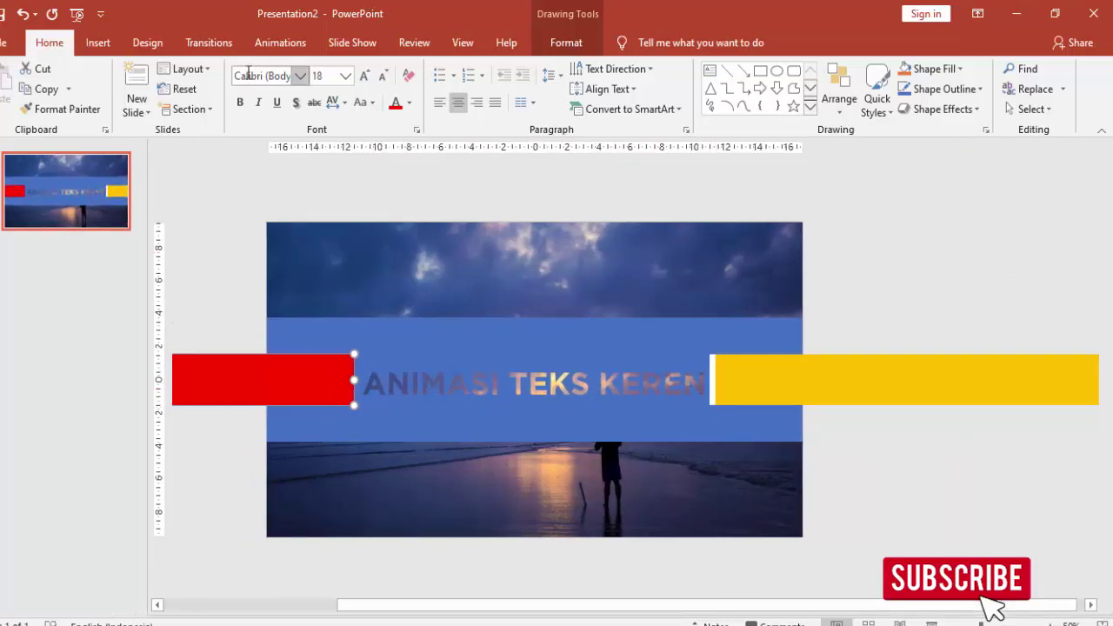
pyautogui.click(278, 43)
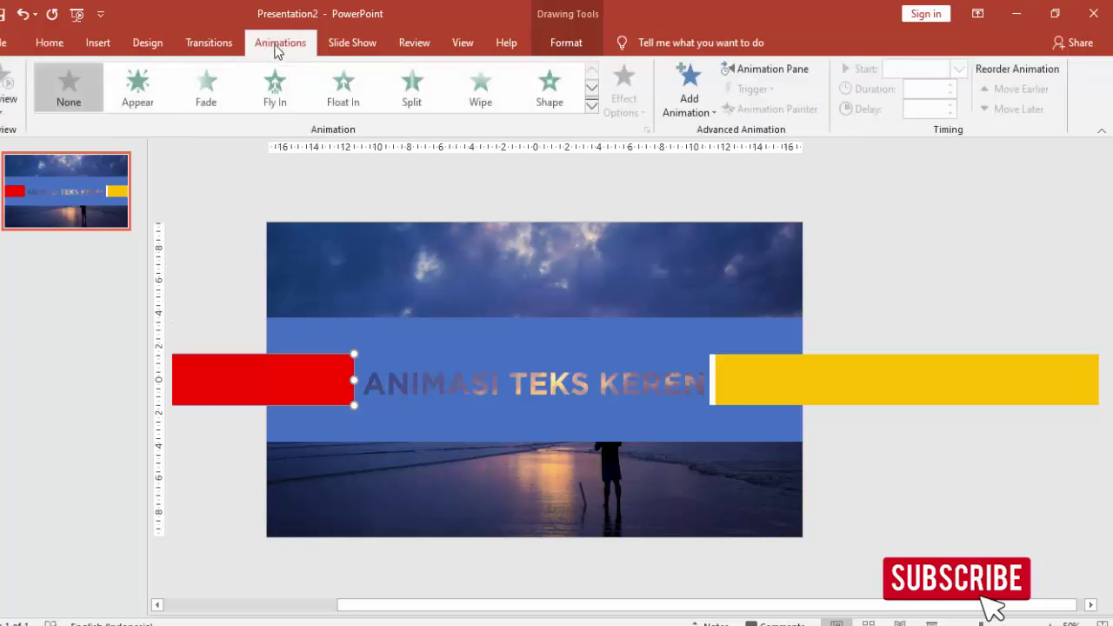
pyautogui.click(747, 72)
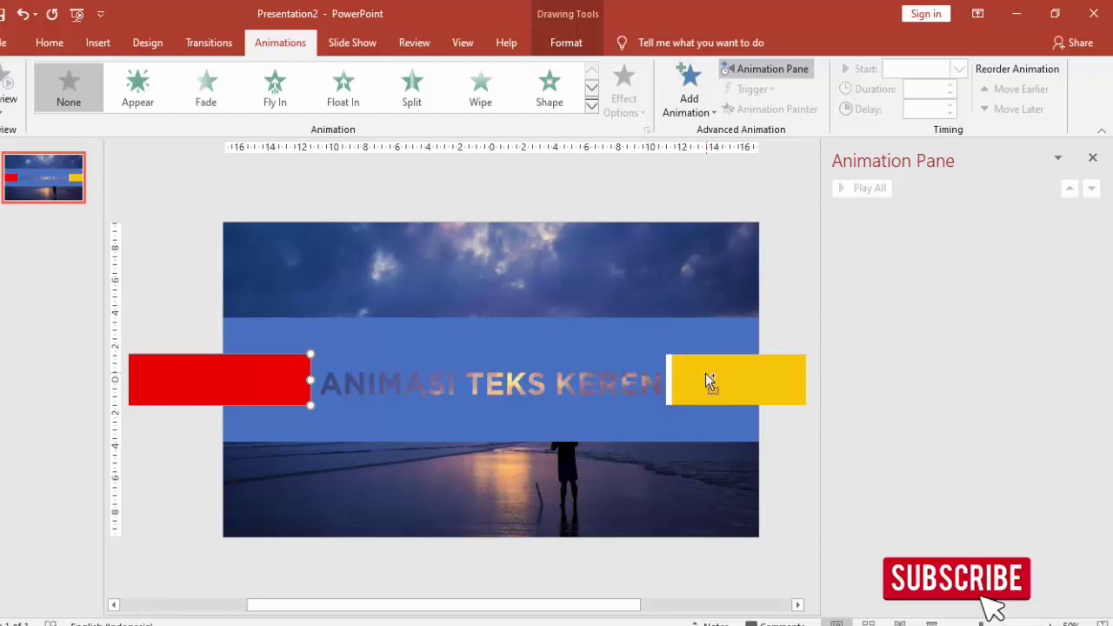
pyautogui.scroll(-2, 706, 380)
pyautogui.scroll(2, 639, 380)
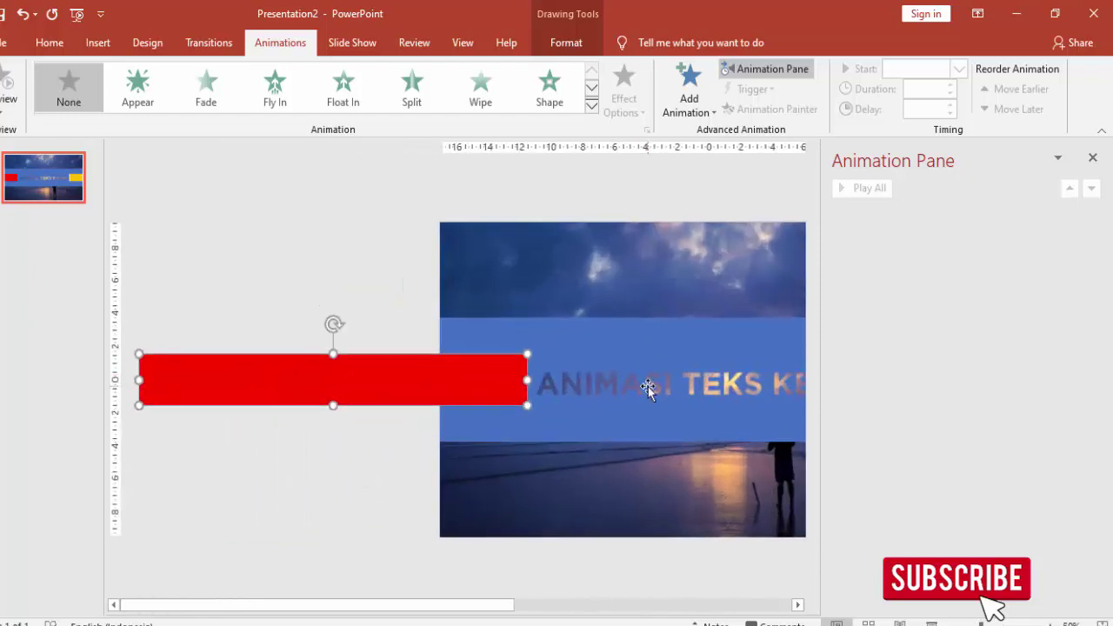
pyautogui.scroll(-2, 648, 387)
# Step: Give the thin white strip a Wipe entrance coming From Top
pyautogui.click(613, 380)
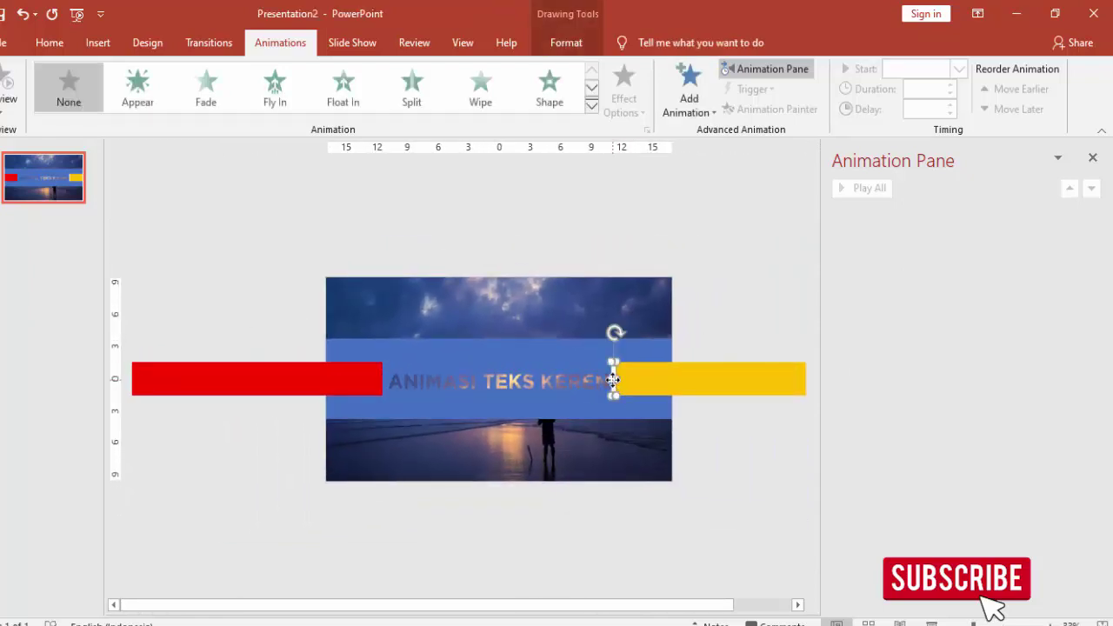
pyautogui.click(683, 68)
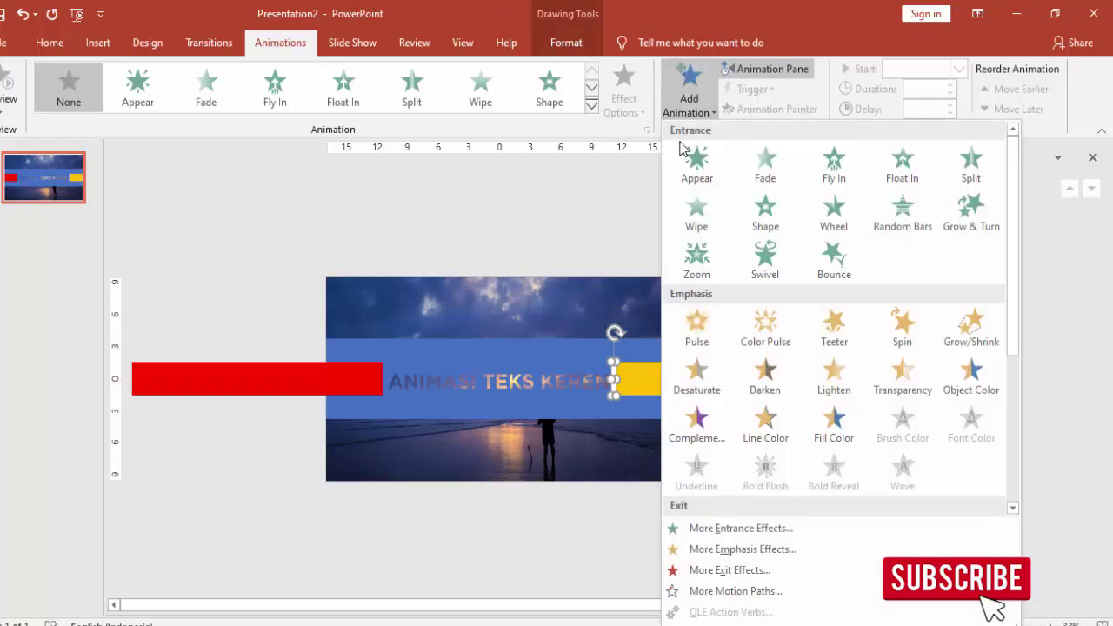
pyautogui.click(701, 222)
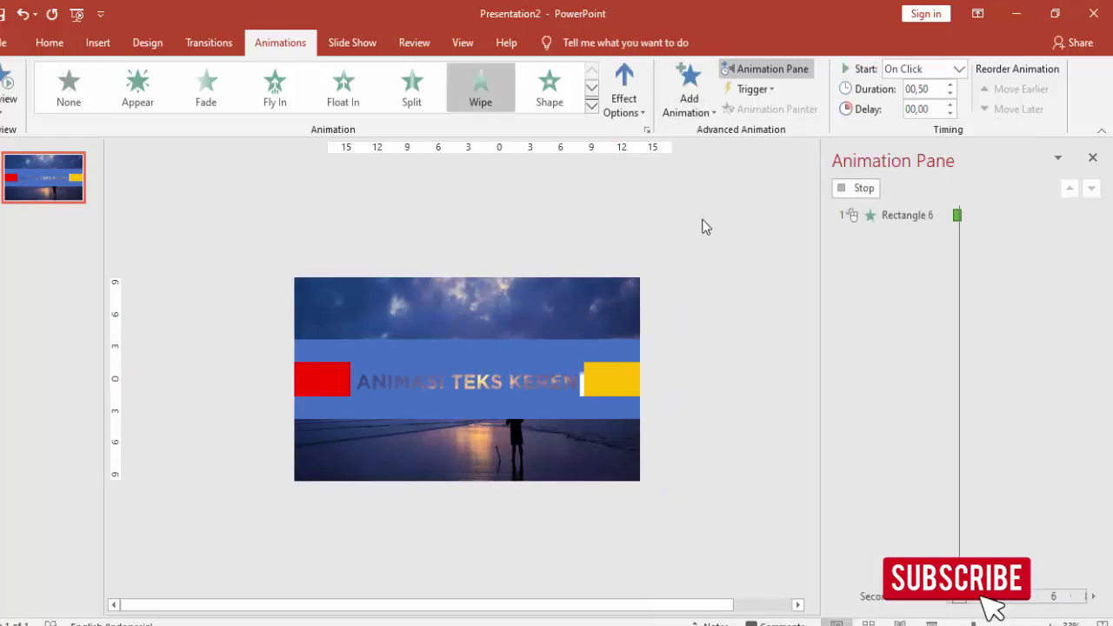
pyautogui.click(640, 91)
pyautogui.click(634, 276)
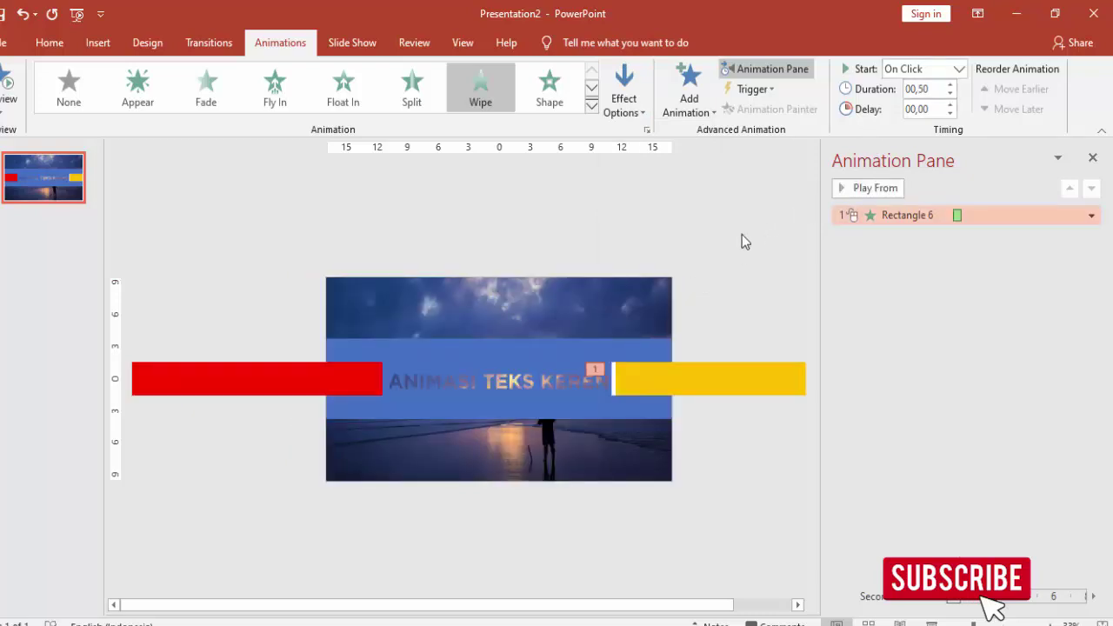
# Step: Select the white strip together with the yellow bar
pyautogui.click(709, 346)
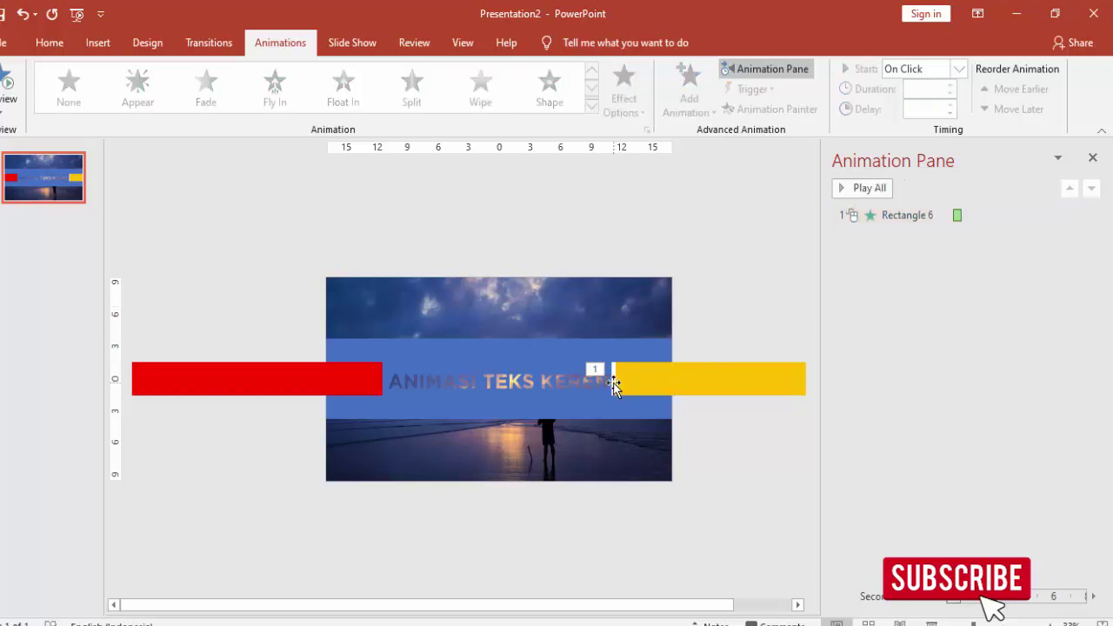
pyautogui.click(614, 383)
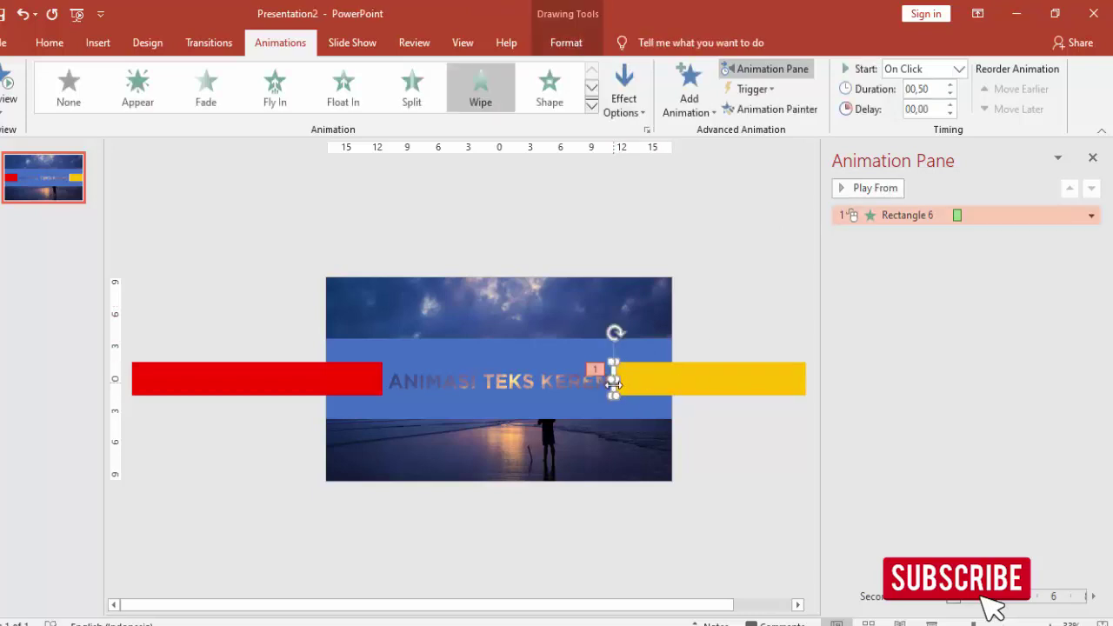
pyautogui.keyDown('shift'); pyautogui.click(689, 380); pyautogui.keyUp('shift')
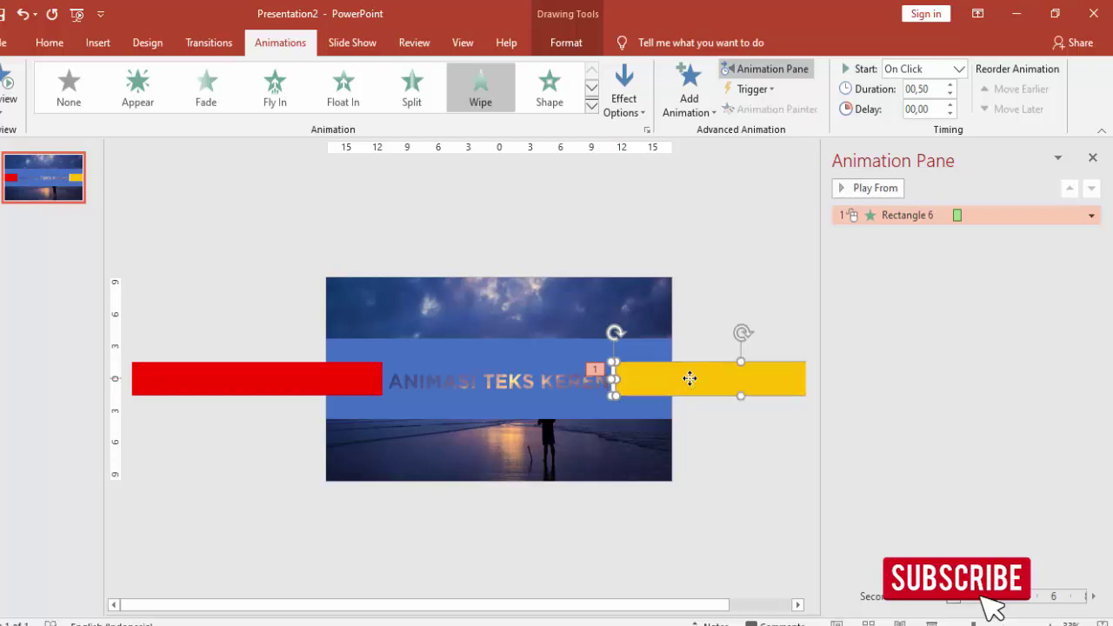
pyautogui.click(689, 92)
# Step: Add Lines motion paths to both shapes and move the white strip's path left onto the text row
pyautogui.scroll(-3, 909, 183)
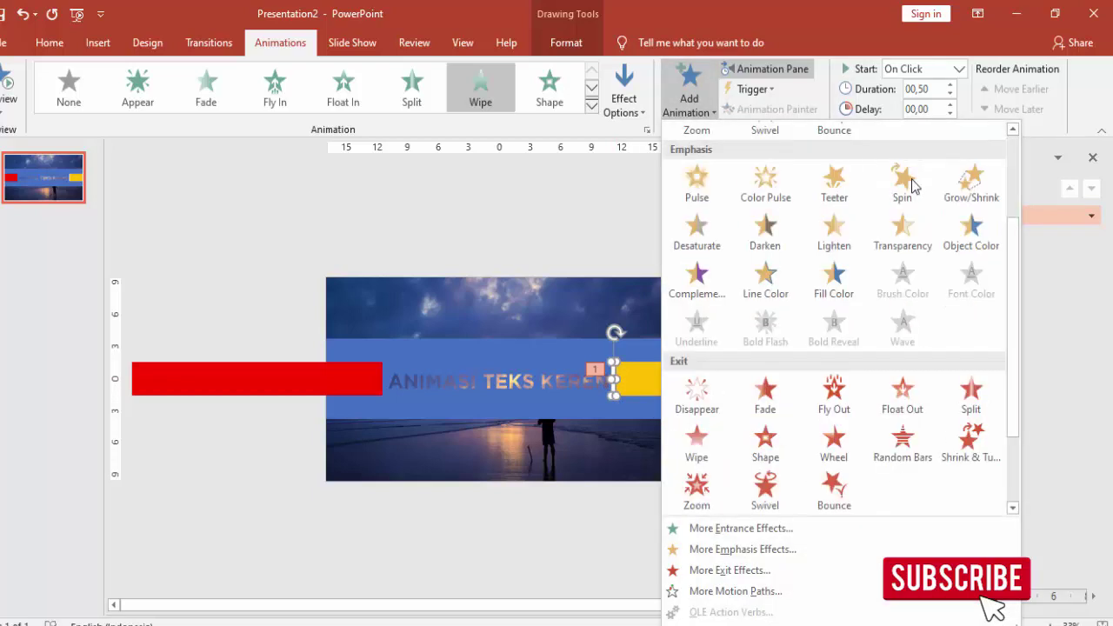
pyautogui.scroll(-2, 910, 183)
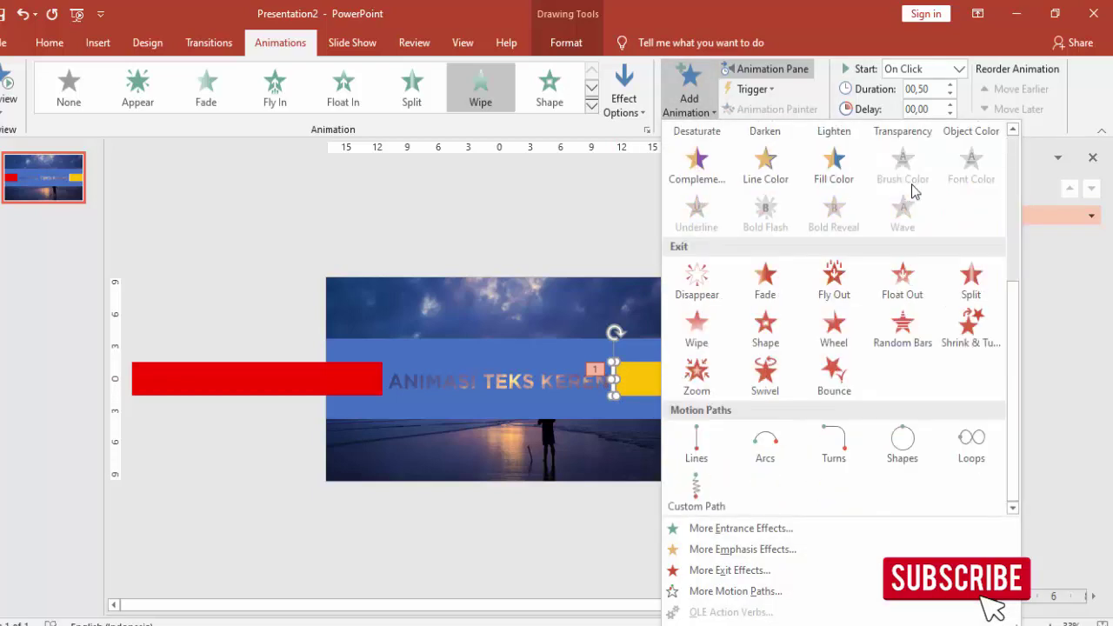
pyautogui.click(700, 453)
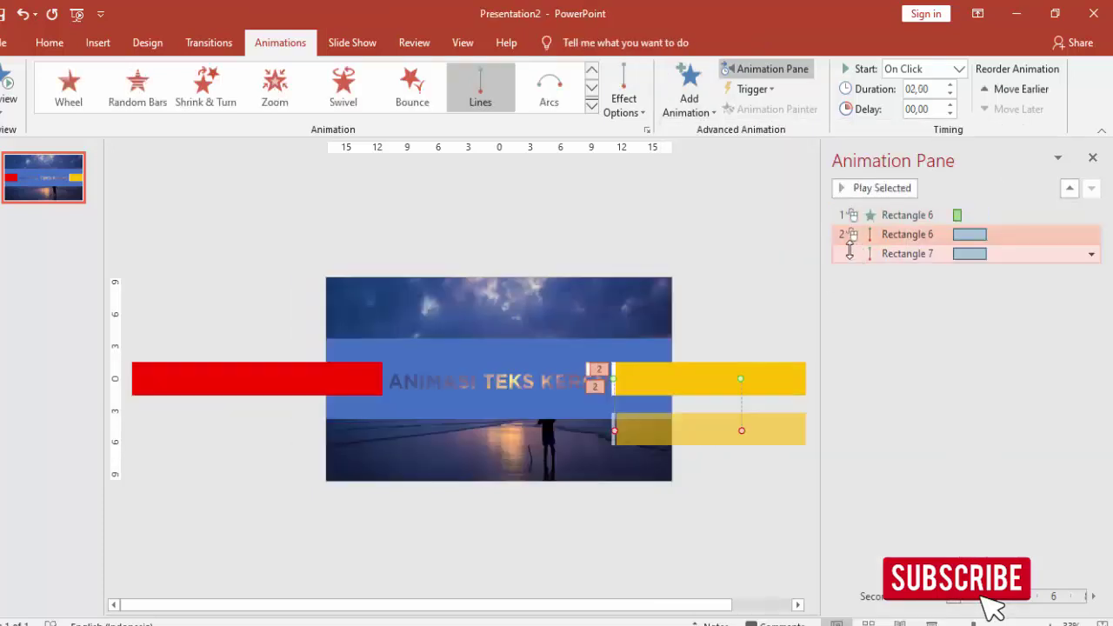
pyautogui.click(783, 247)
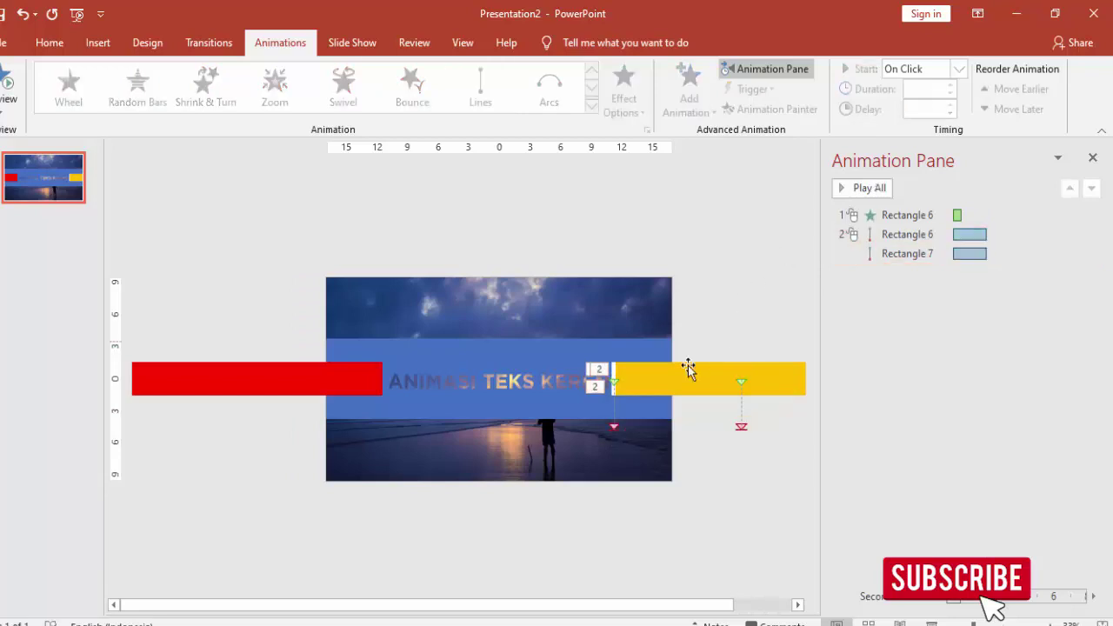
pyautogui.click(611, 426)
pyautogui.moveTo(611, 426); pyautogui.dragTo(383, 379)
# Step: Drag the yellow bar's path end left onto the text row
pyautogui.click(751, 391)
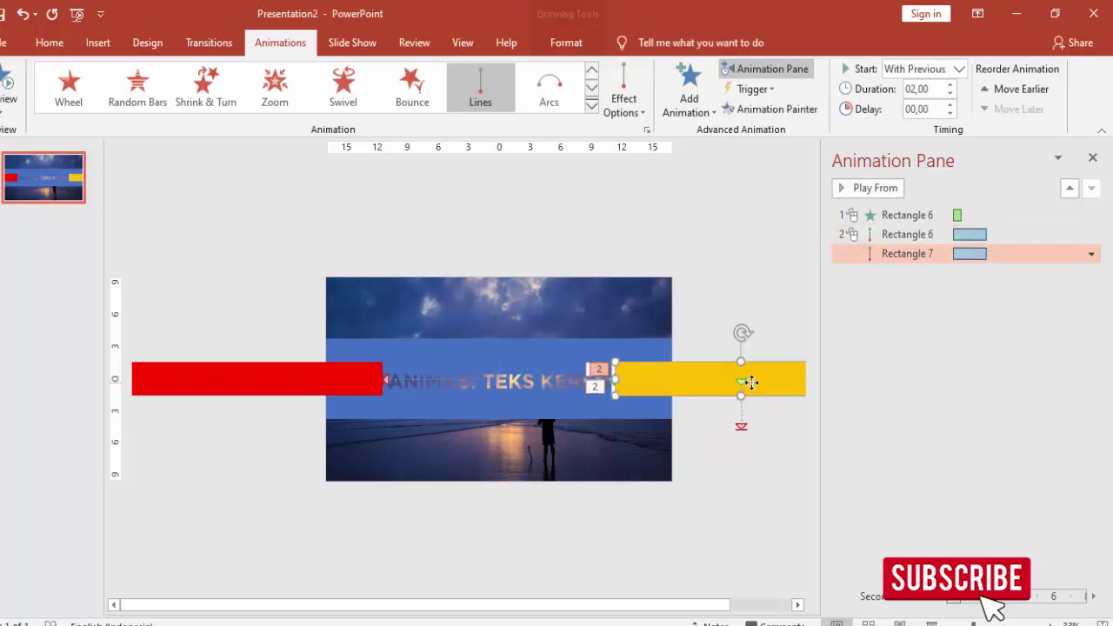
pyautogui.click(741, 430)
pyautogui.moveTo(739, 430); pyautogui.dragTo(509, 379)
pyautogui.click(749, 325)
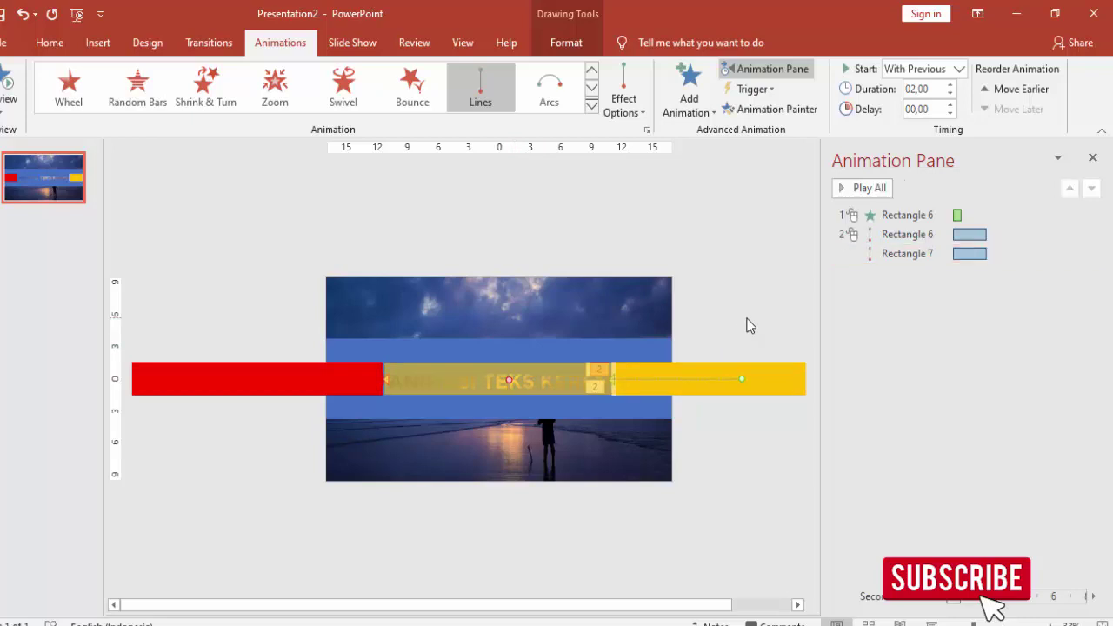
pyautogui.click(255, 374)
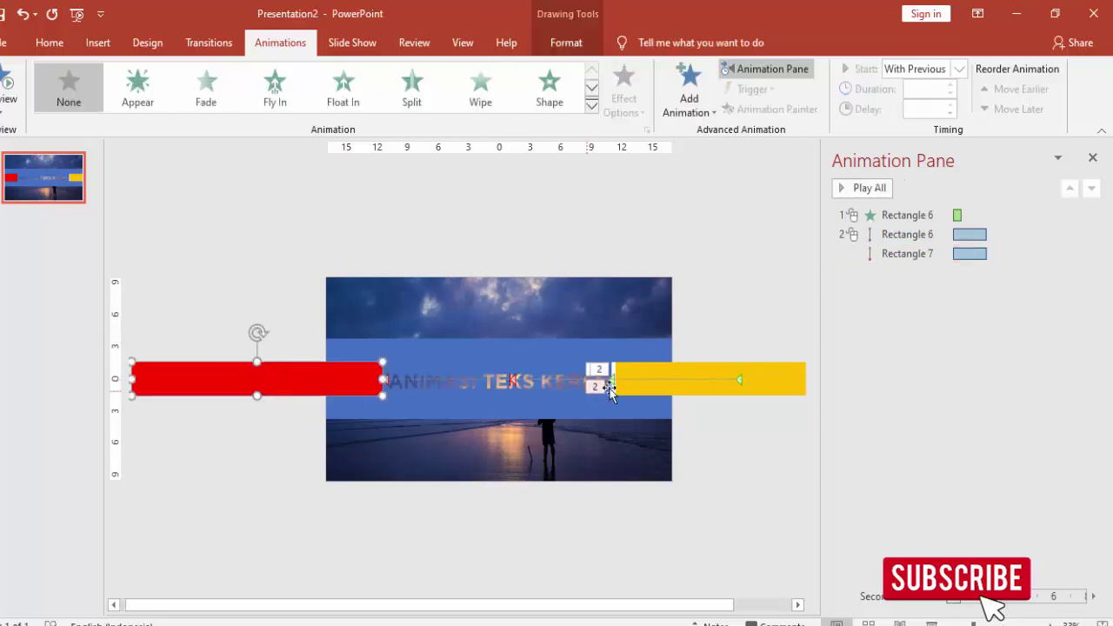
# Step: Add Lines motion paths to the red bar and white strip together
pyautogui.keyDown('shift'); pyautogui.click(616, 369); pyautogui.keyUp('shift')
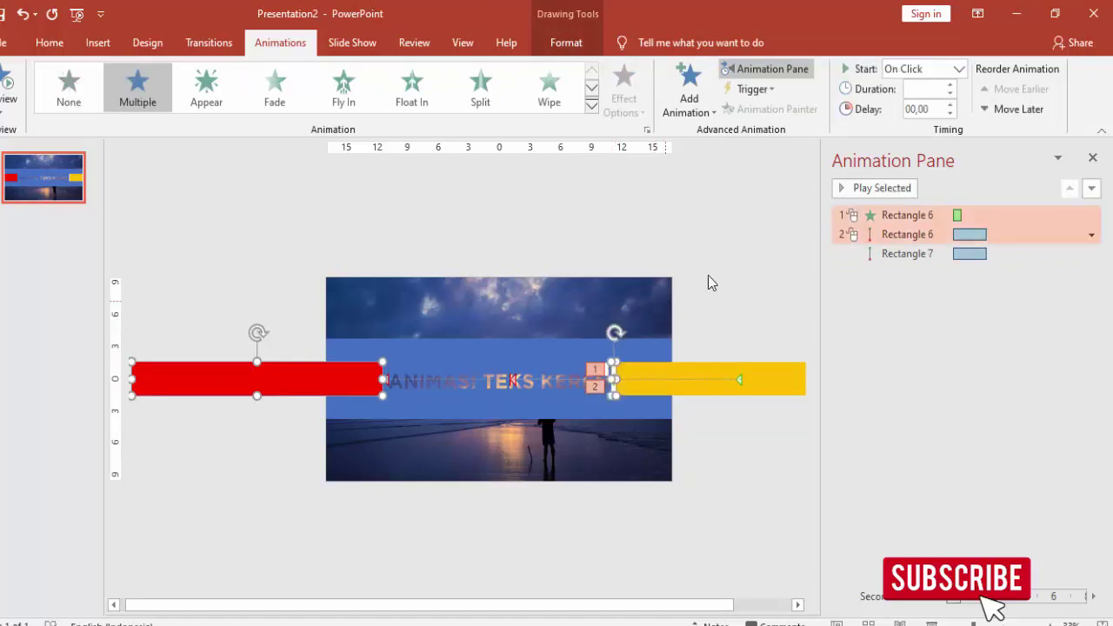
pyautogui.click(688, 91)
pyautogui.scroll(-2, 831, 311)
pyautogui.scroll(-2, 831, 311)
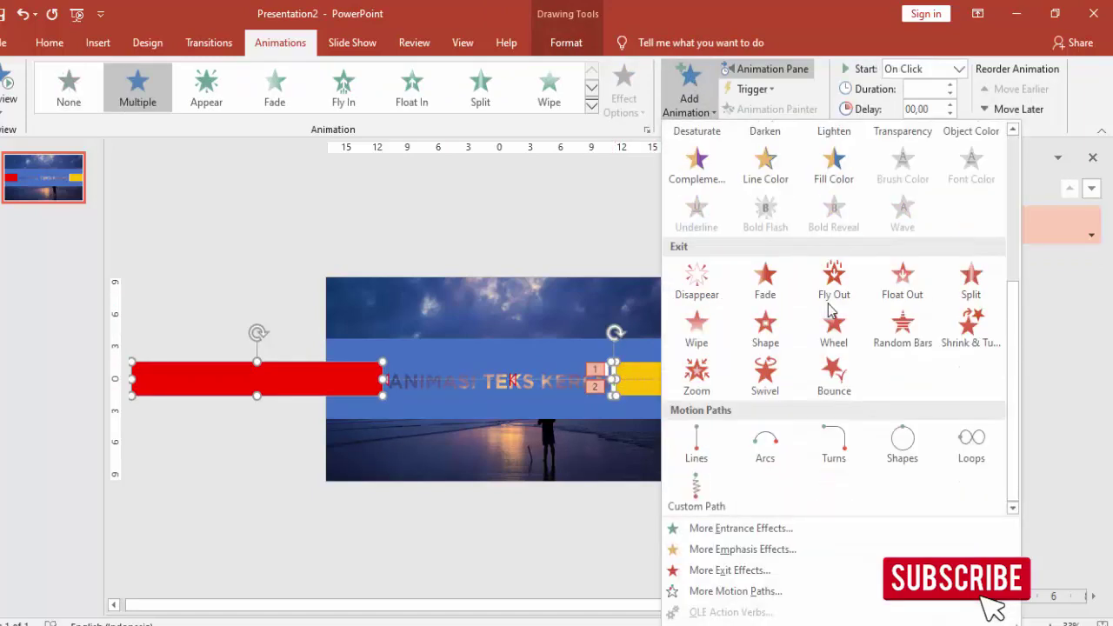
pyautogui.click(699, 443)
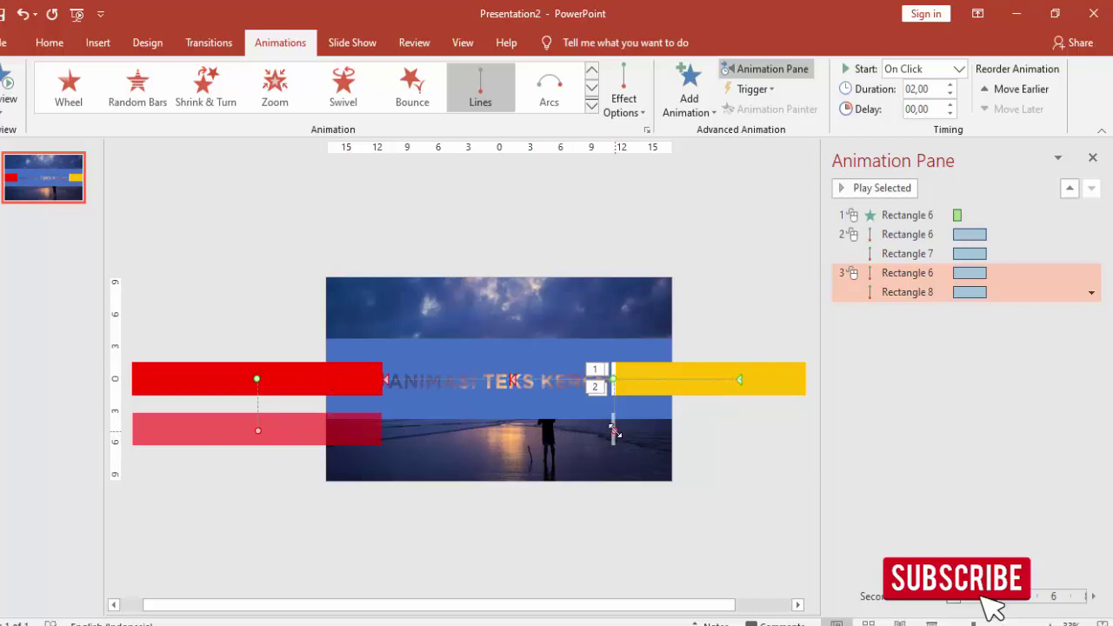
# Step: Align the path ends on the text band: white strip heading left, red bar heading right
pyautogui.moveTo(611, 379); pyautogui.dragTo(398, 379)
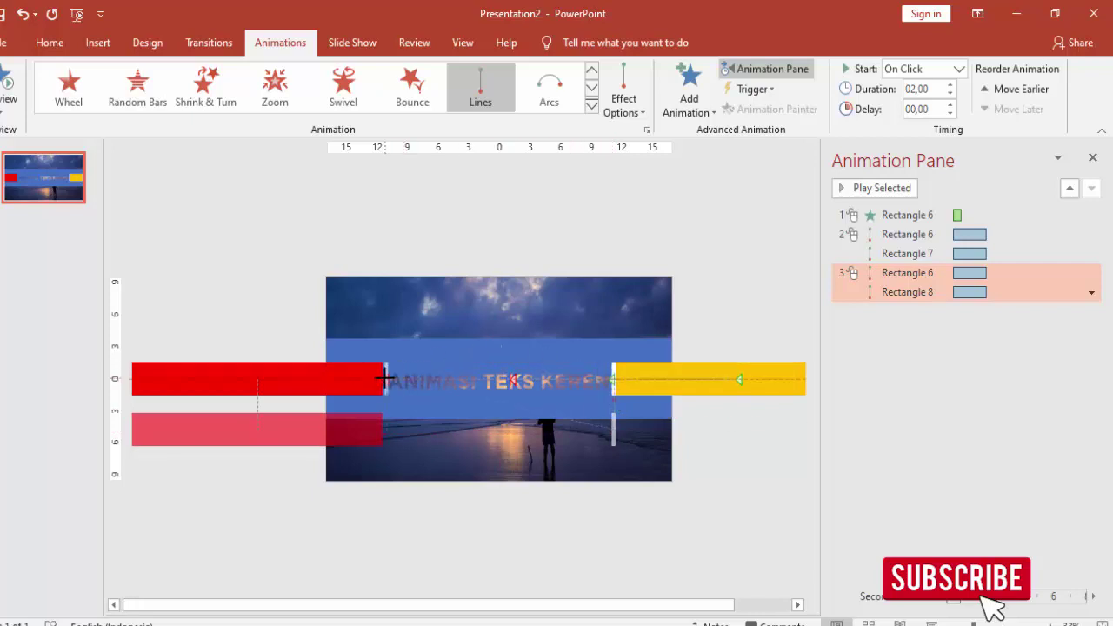
pyautogui.moveTo(399, 379); pyautogui.dragTo(383, 379)
pyautogui.scroll(3, 366, 381)
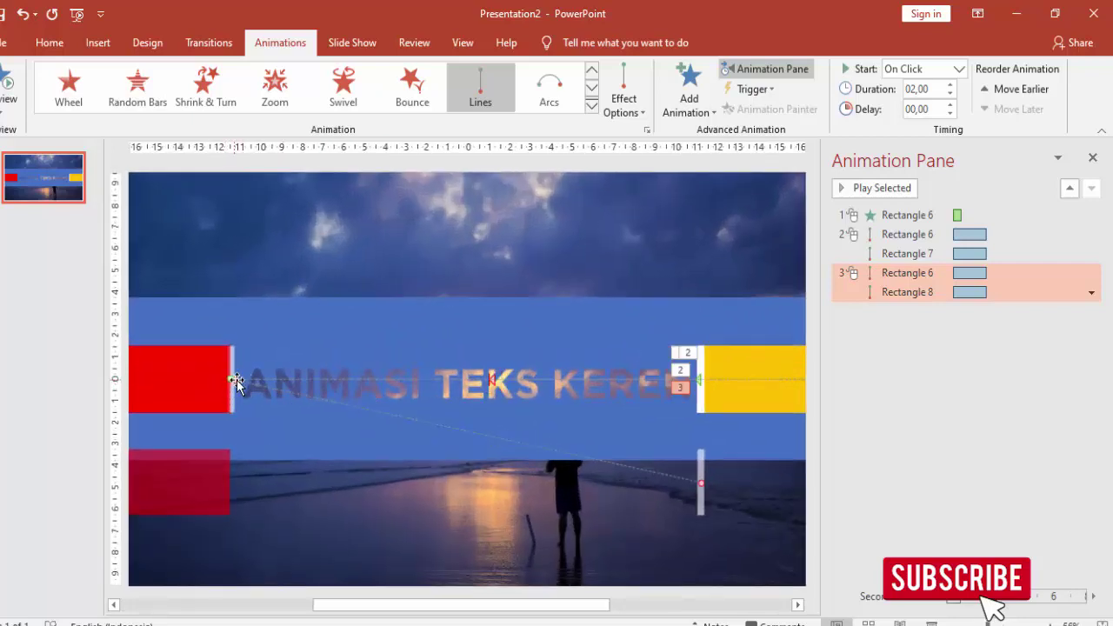
pyautogui.scroll(-2, 236, 379)
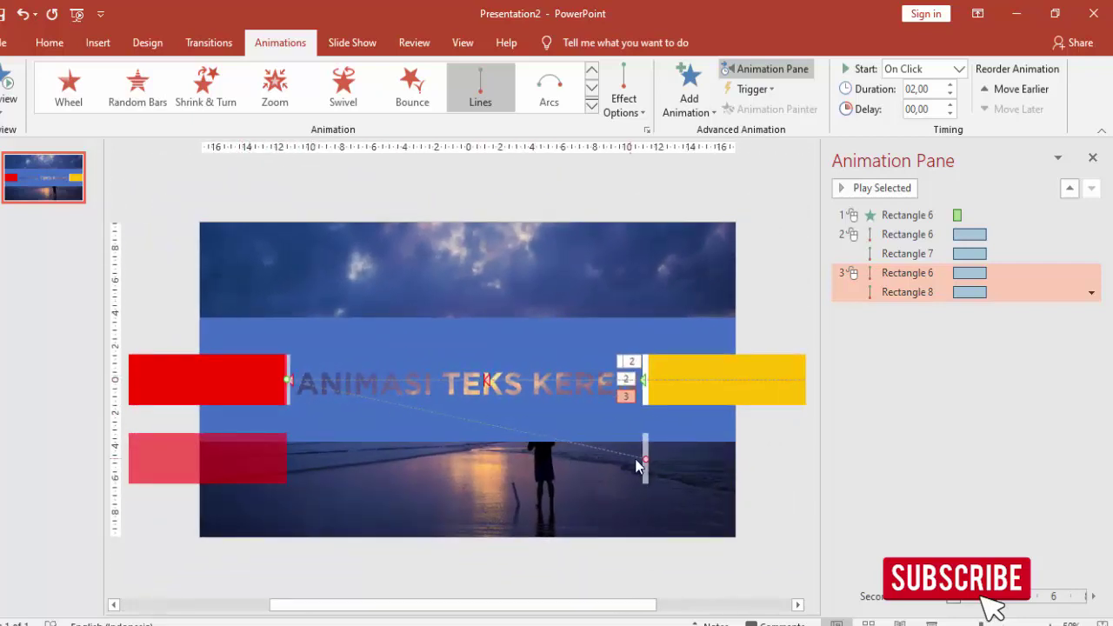
pyautogui.moveTo(645, 458); pyautogui.dragTo(645, 380)
pyautogui.click(240, 396)
pyautogui.scroll(-2, 244, 396)
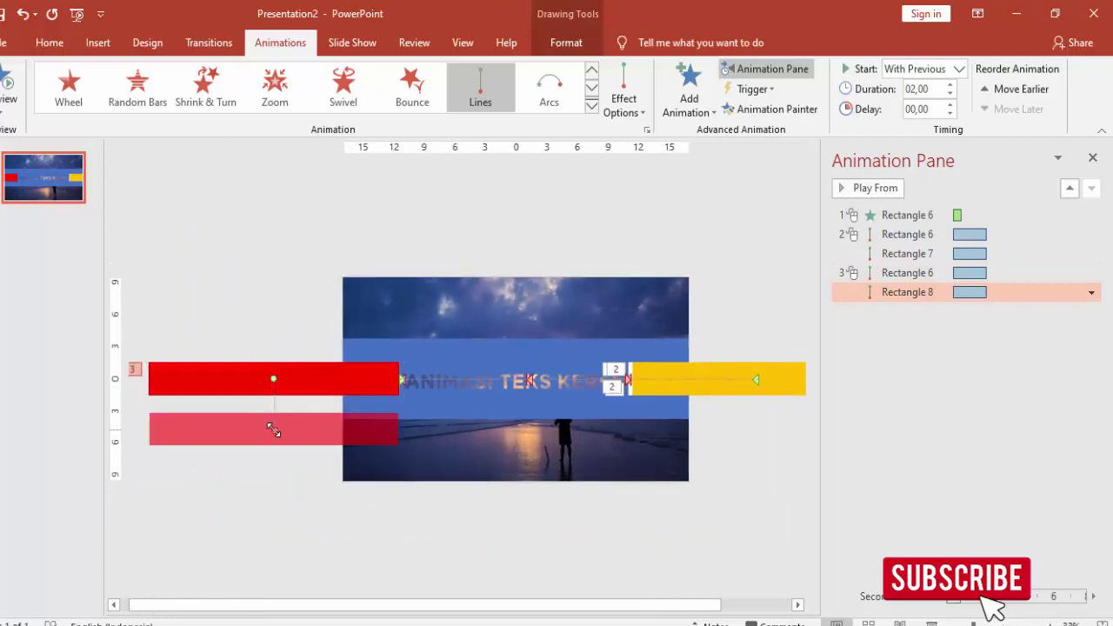
pyautogui.moveTo(272, 430); pyautogui.dragTo(493, 380)
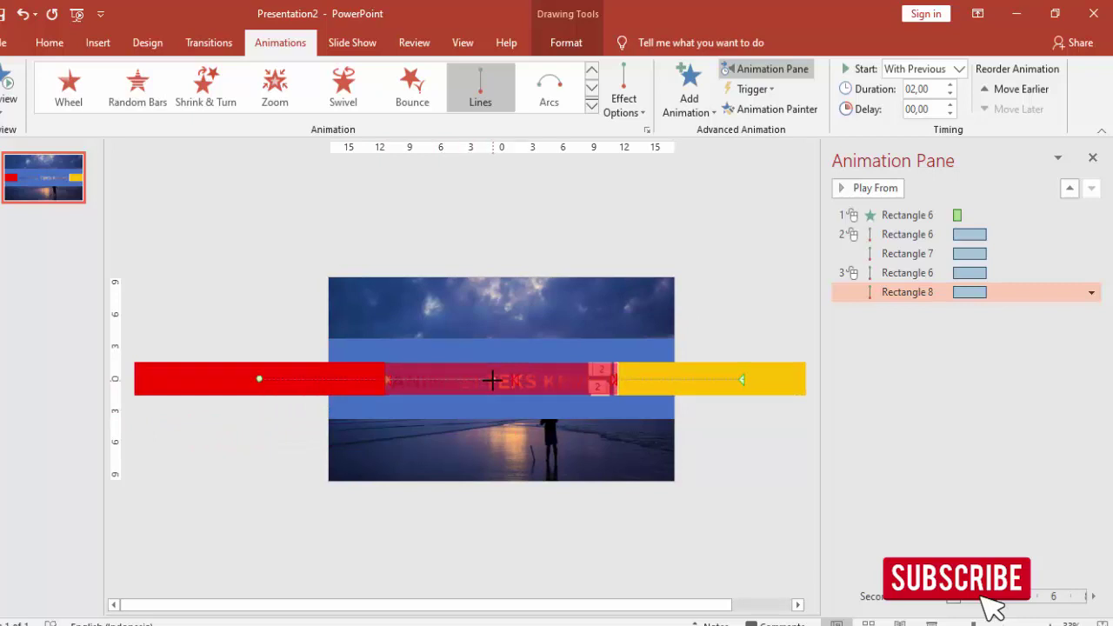
# Step: Set the white strip's path to After Previous and keep the yellow bar's With Previous
pyautogui.click(713, 442)
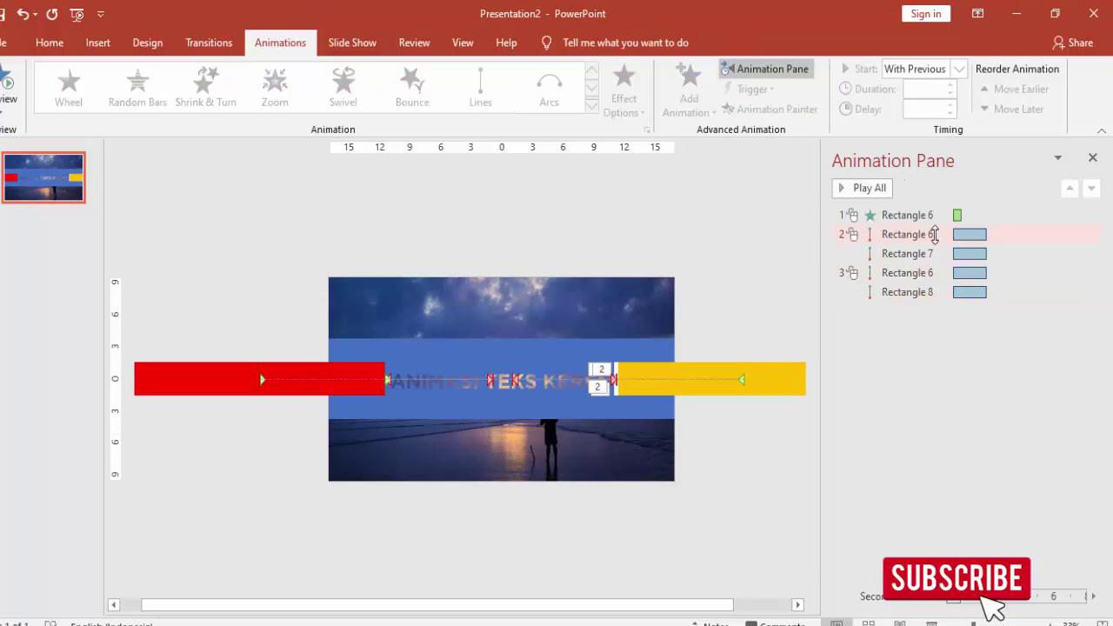
pyautogui.click(935, 235)
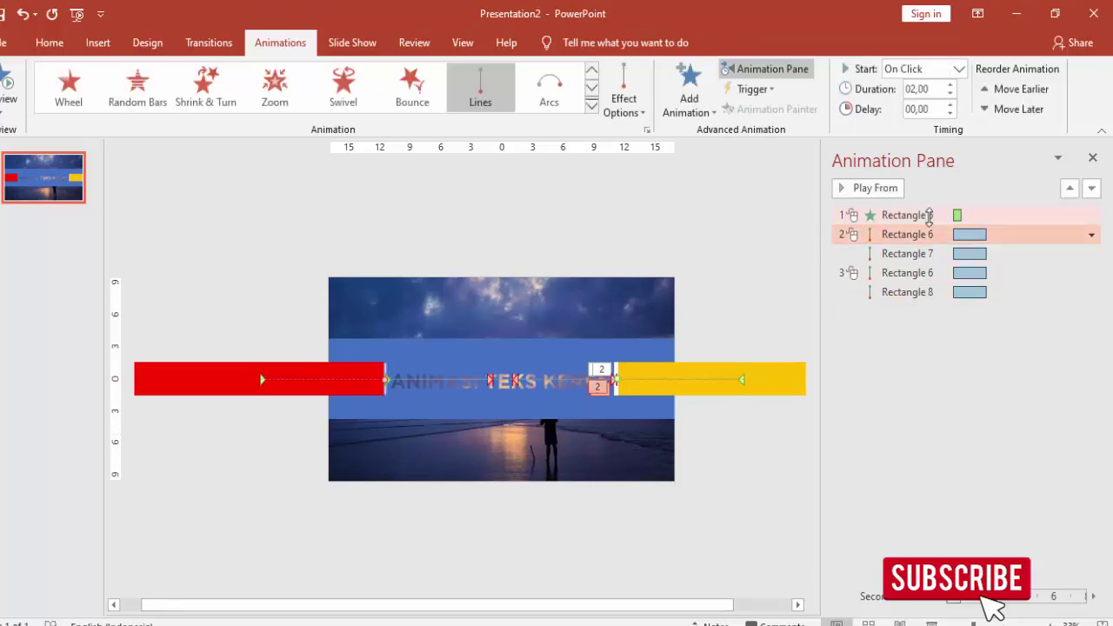
pyautogui.click(959, 69)
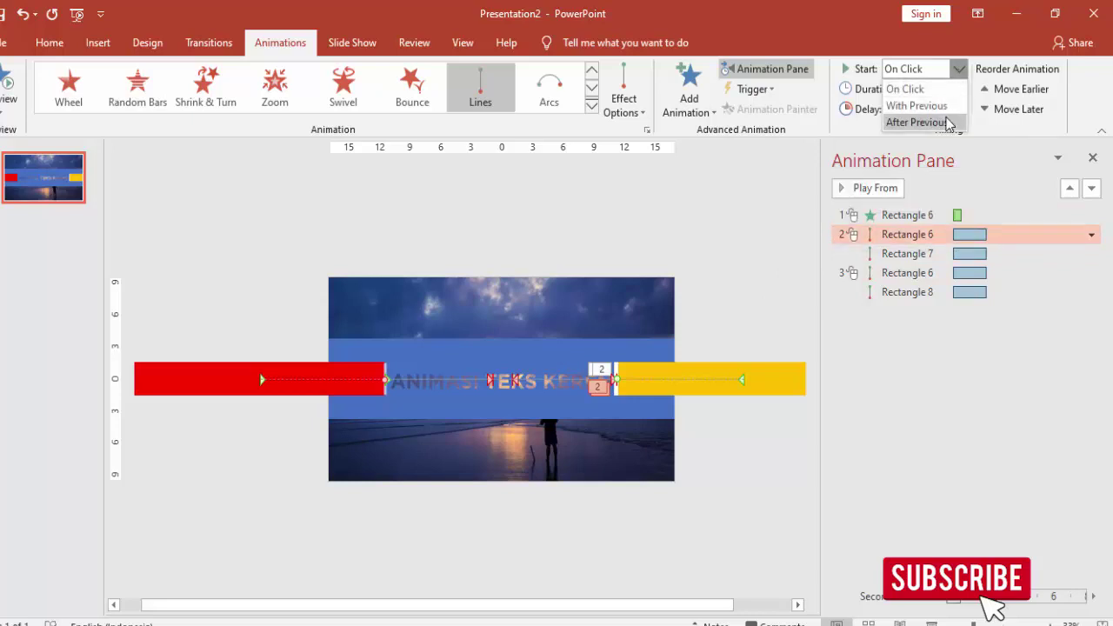
pyautogui.click(948, 123)
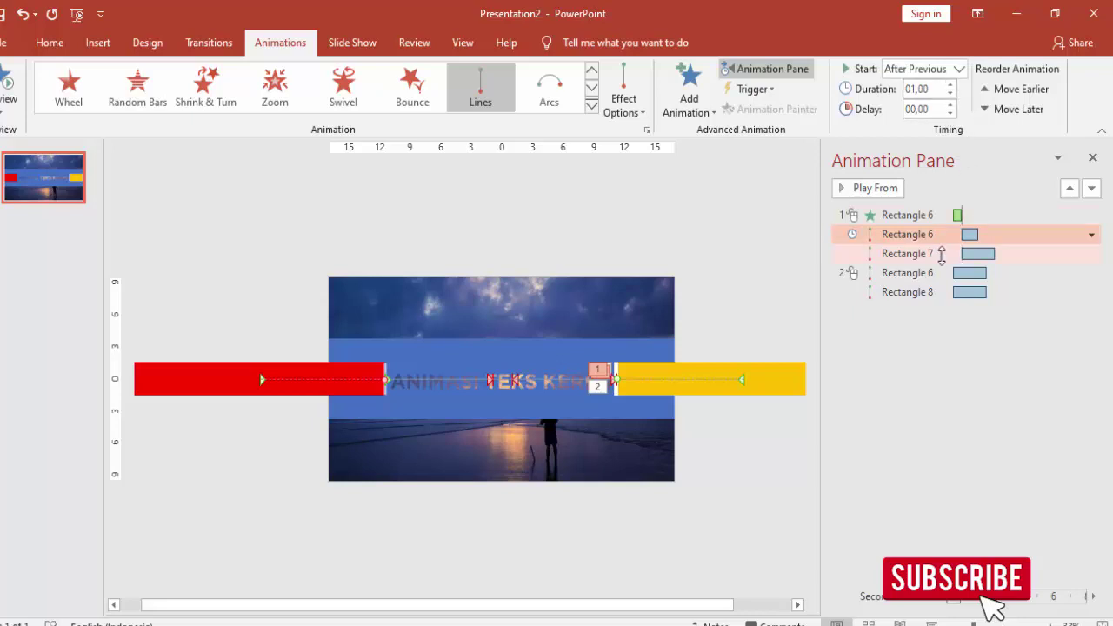
pyautogui.click(939, 254)
pyautogui.click(960, 70)
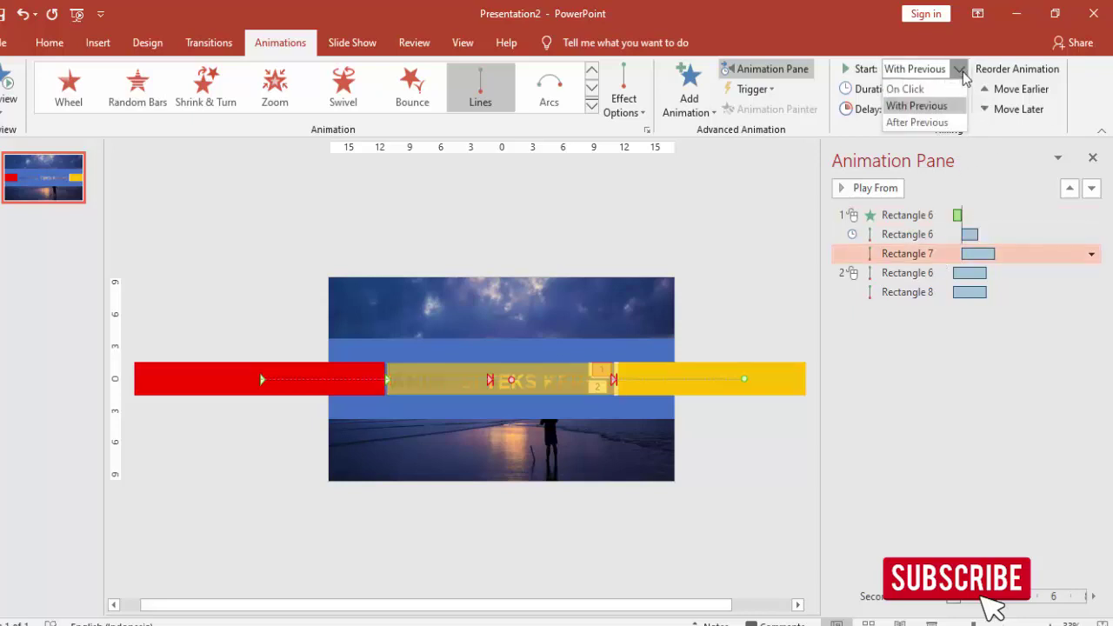
pyautogui.click(939, 108)
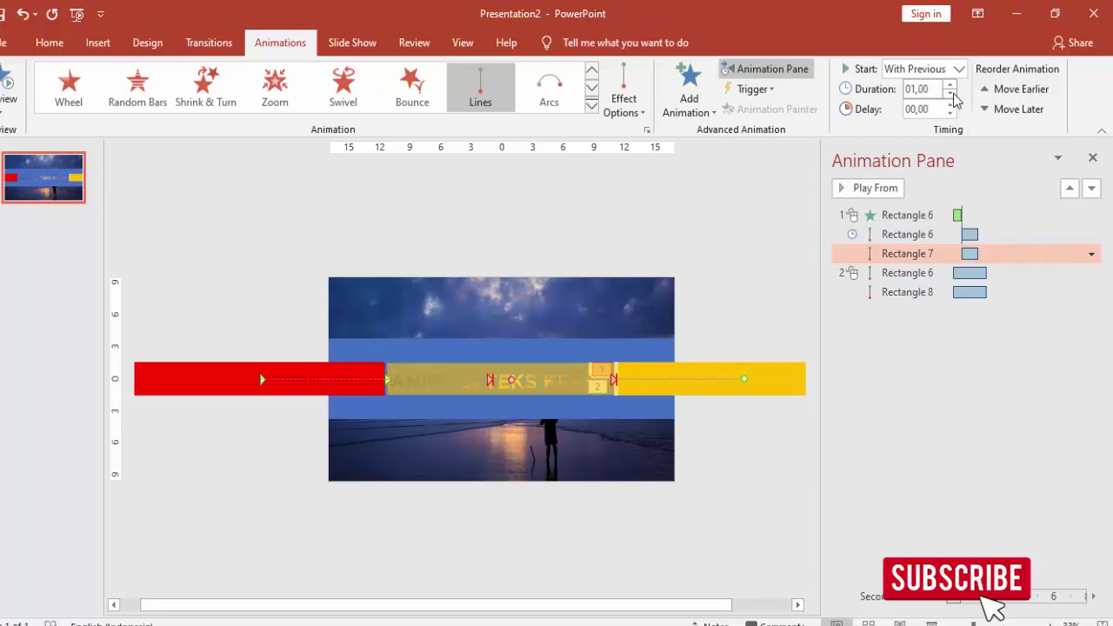
# Step: Set the second Rectangle 6 to After Previous, shorten Rectangle 8 to 01,00, and preview
pyautogui.click(925, 272)
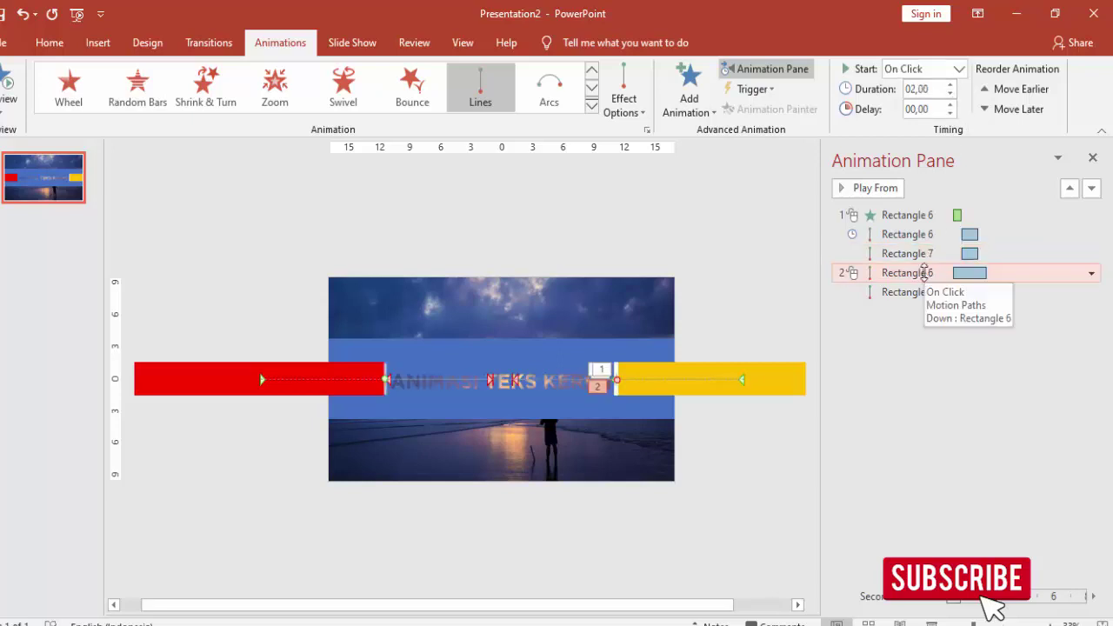
pyautogui.click(959, 70)
pyautogui.click(938, 123)
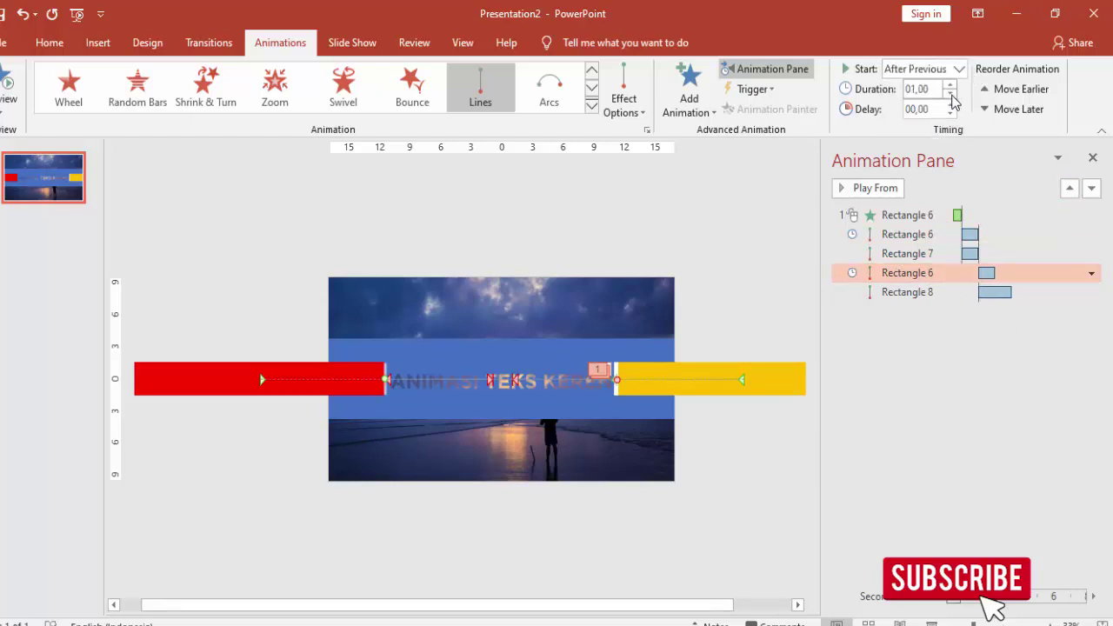
pyautogui.click(963, 292)
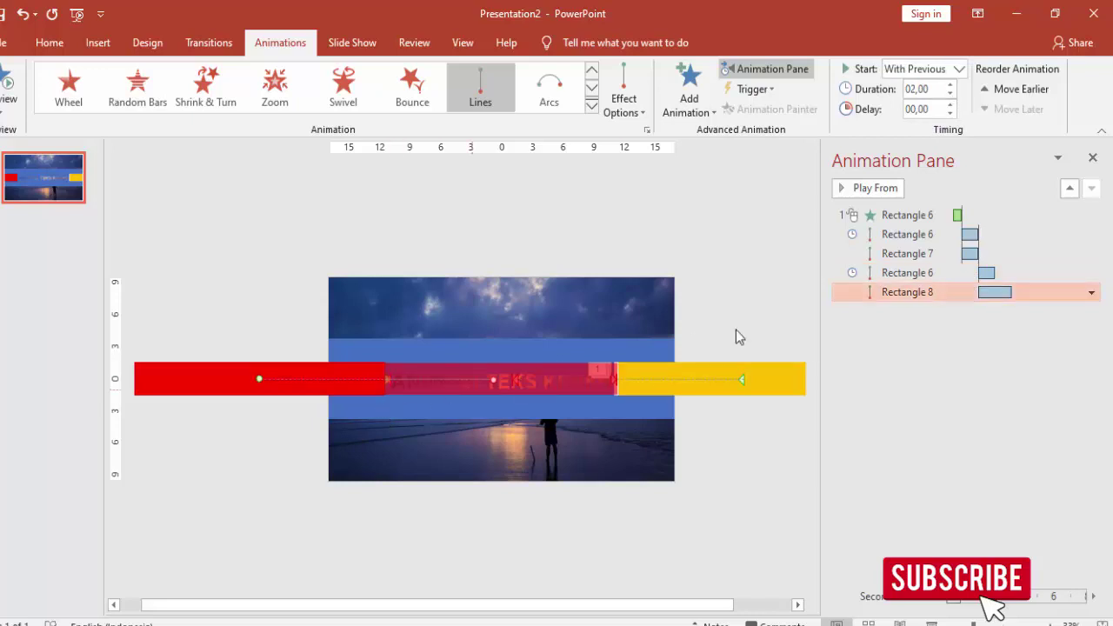
pyautogui.click(951, 95)
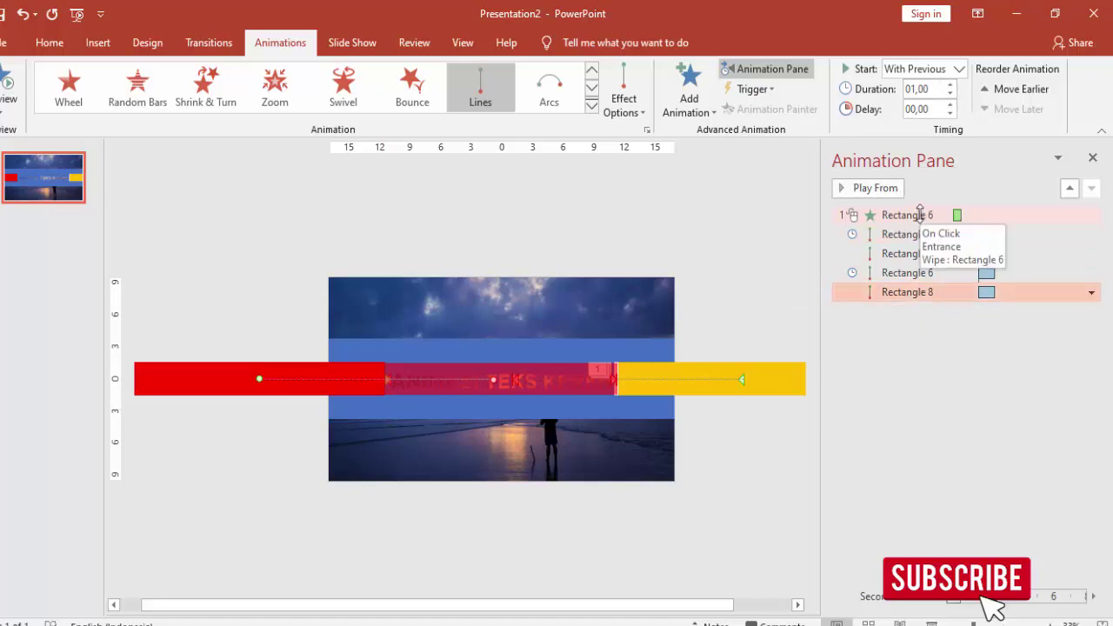
pyautogui.click(922, 218)
pyautogui.click(841, 192)
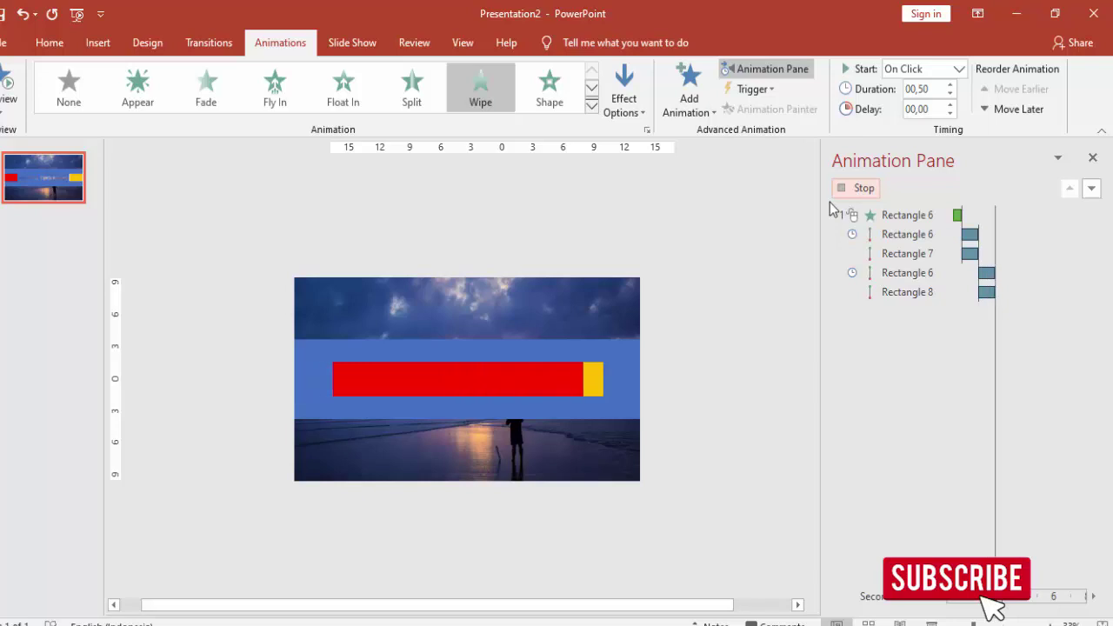
# Step: Send the red bar and the yellow bar to the back, behind the photo
pyautogui.click(739, 332)
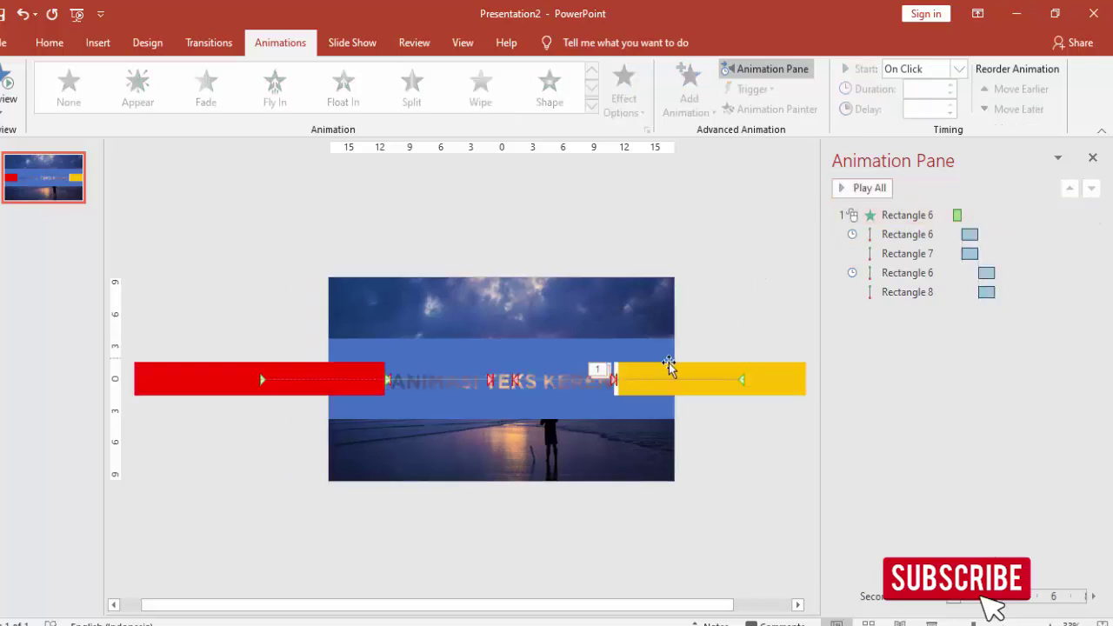
pyautogui.click(180, 381)
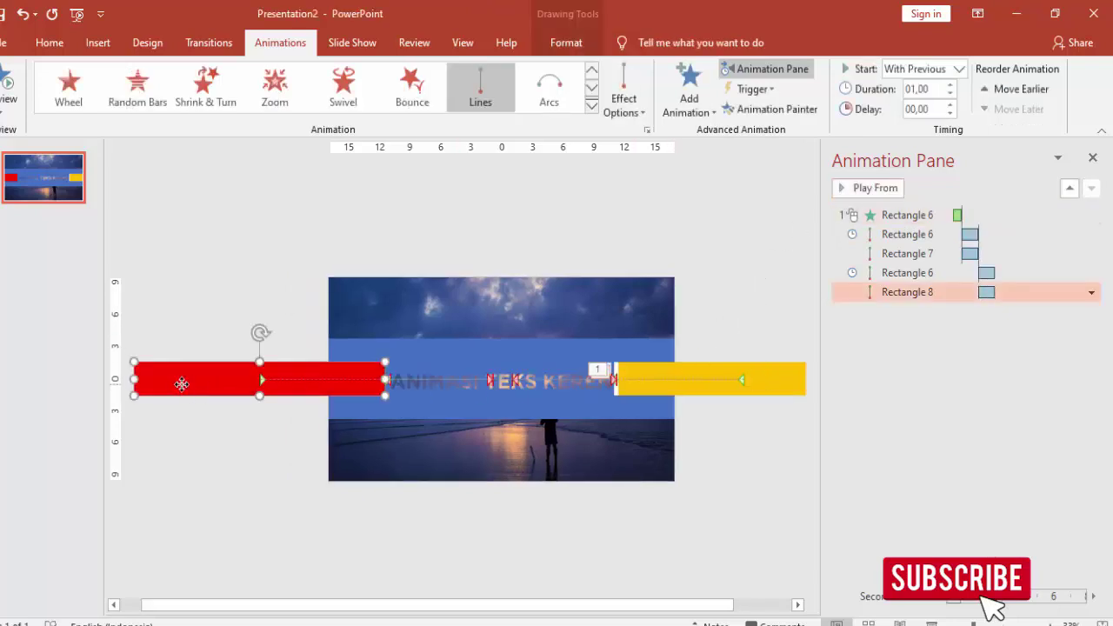
pyautogui.rightClick(195, 383)
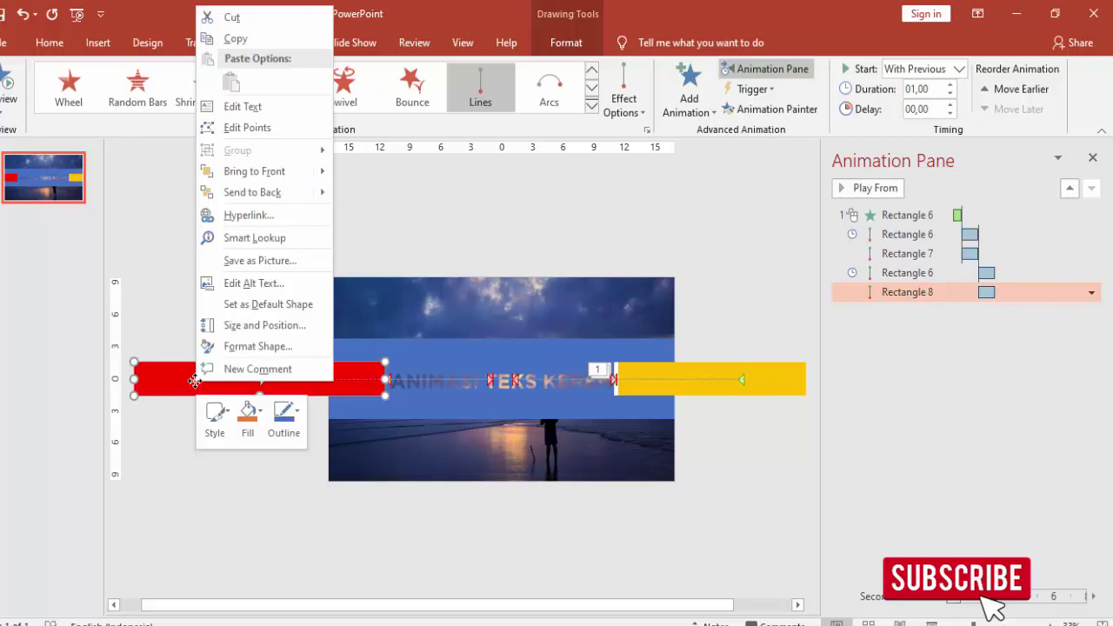
pyautogui.click(247, 189)
pyautogui.click(786, 380)
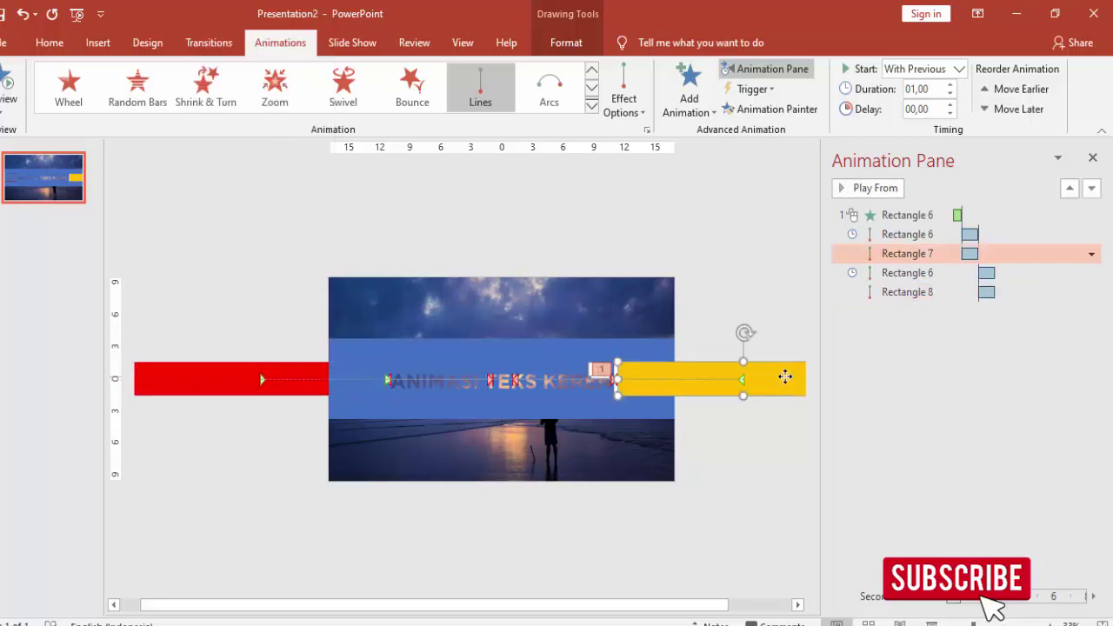
pyautogui.rightClick(785, 379)
pyautogui.click(859, 190)
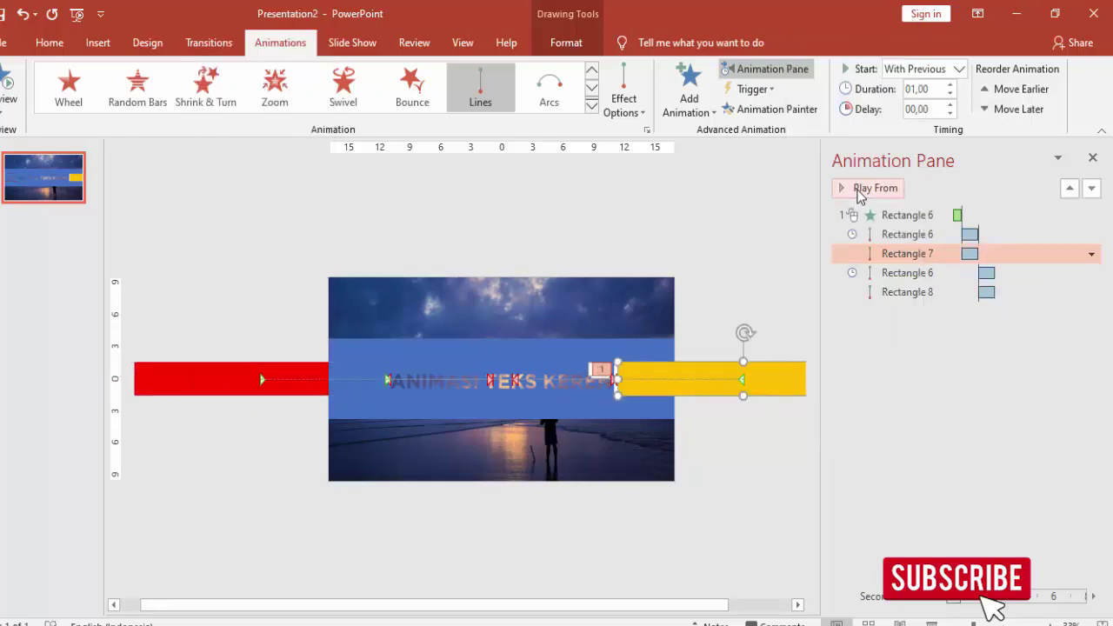
# Step: Give the blue text band Slide background fill in Format Shape
pyautogui.click(596, 351)
pyautogui.rightClick(596, 352)
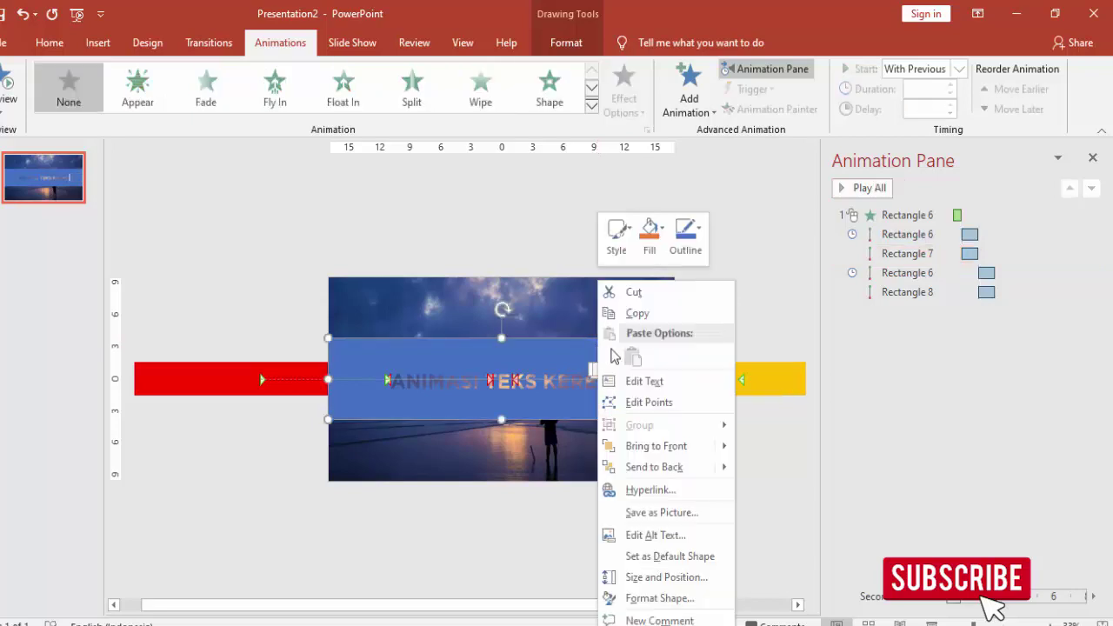
pyautogui.click(654, 607)
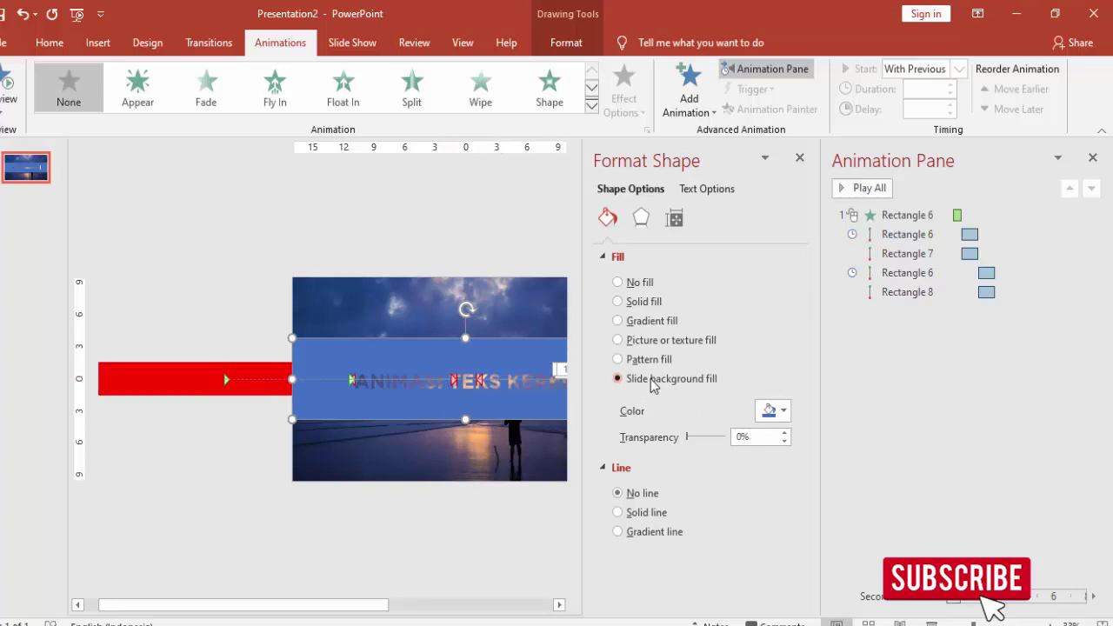
pyautogui.click(800, 159)
# Step: Preview the sequence, then give the white divider a Wipe exit starting After Previous
pyautogui.click(901, 217)
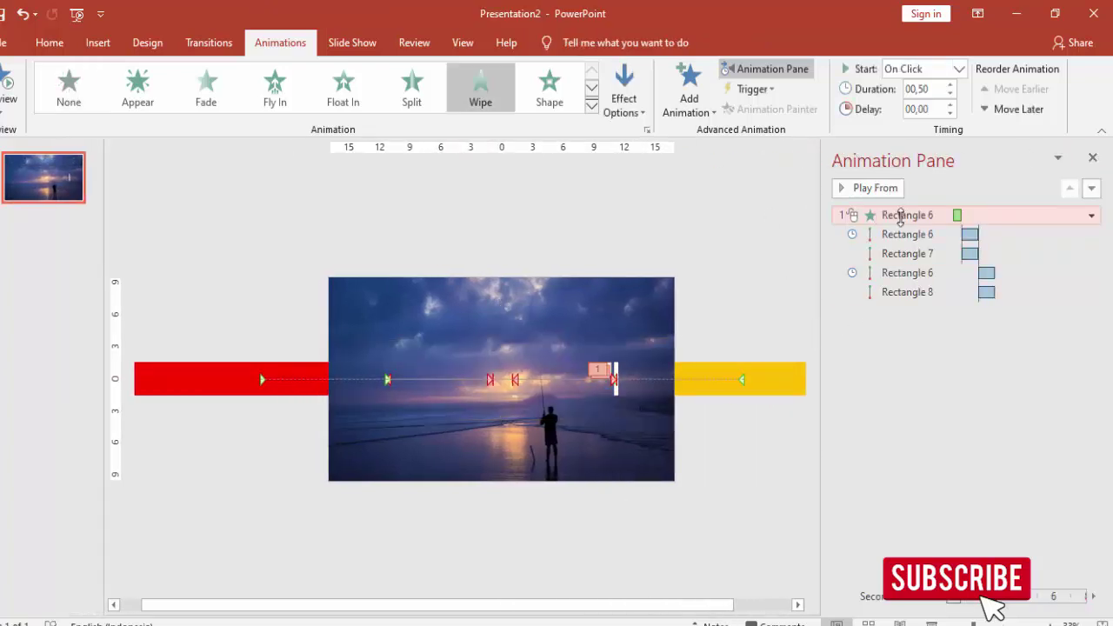
pyautogui.click(861, 188)
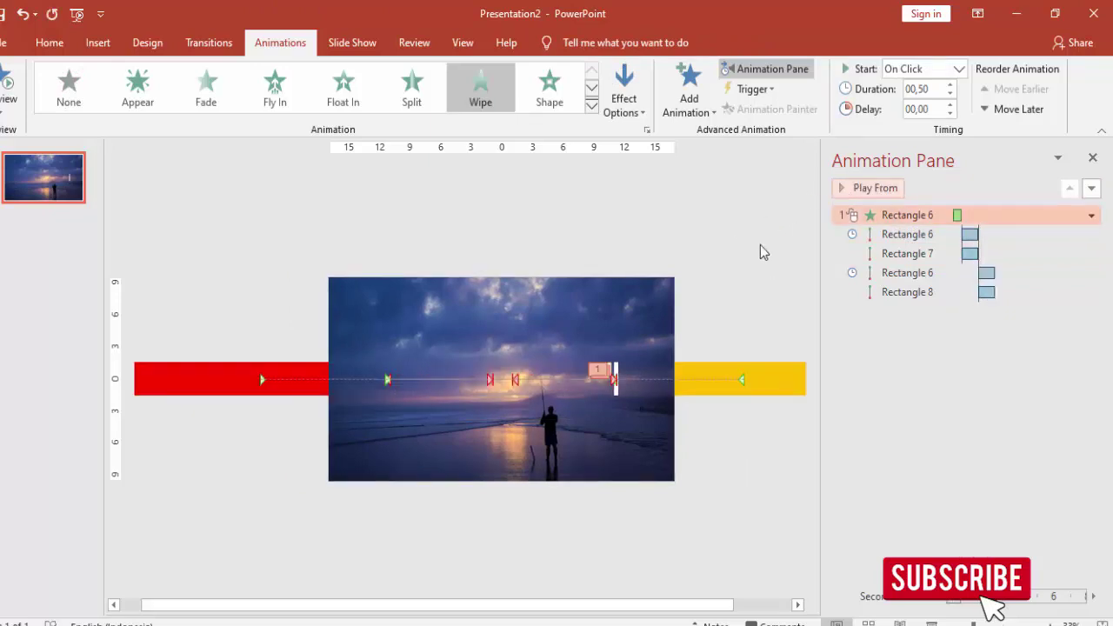
pyautogui.click(615, 376)
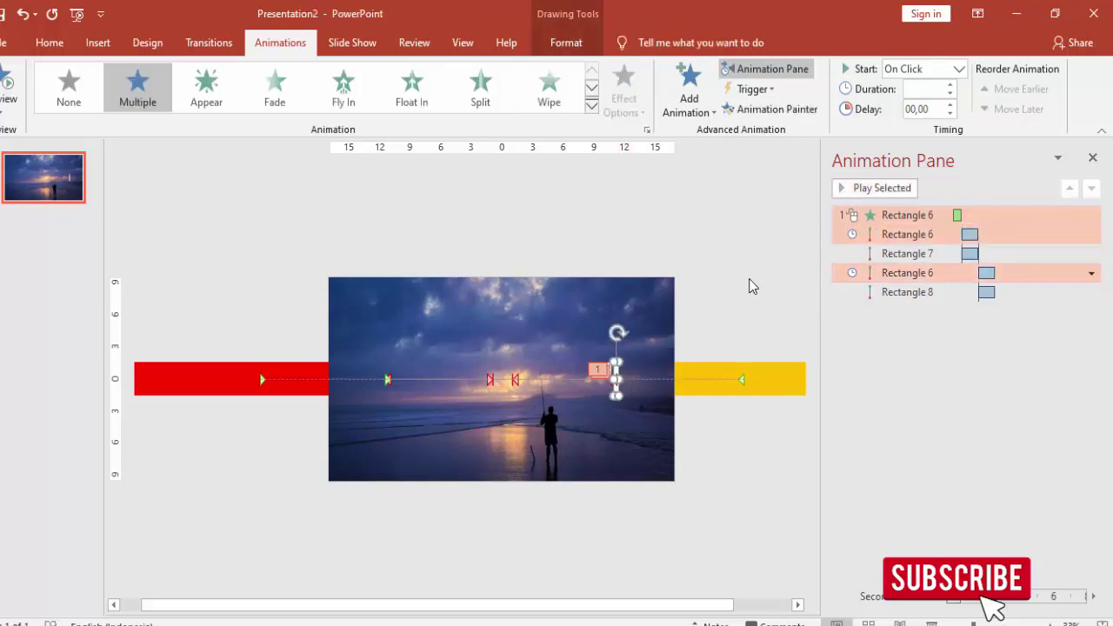
pyautogui.click(688, 83)
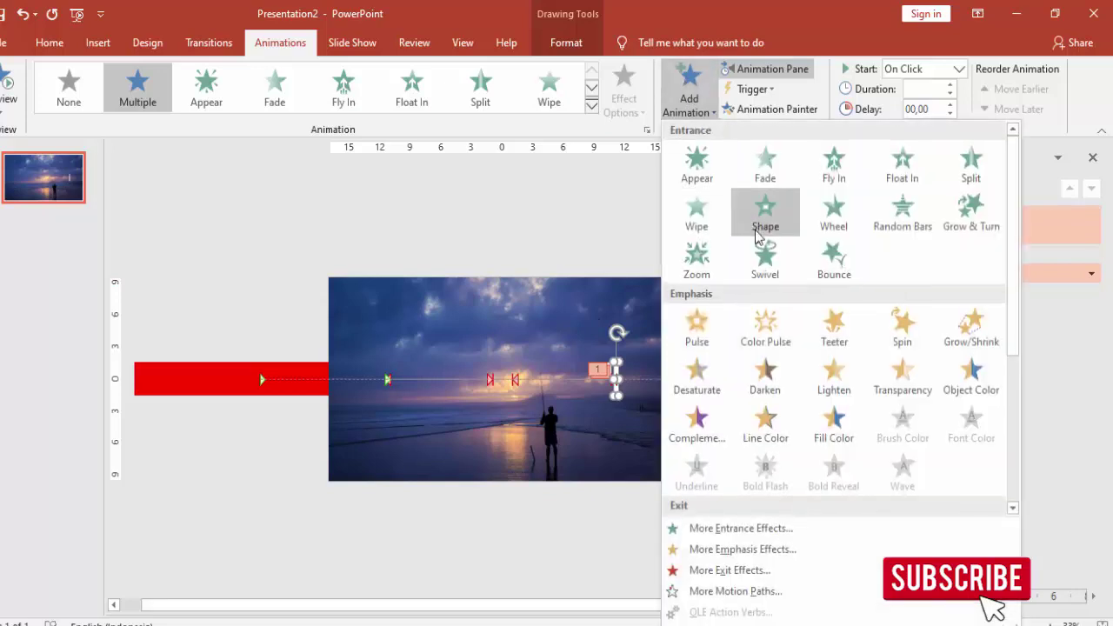
pyautogui.scroll(-5, 753, 443)
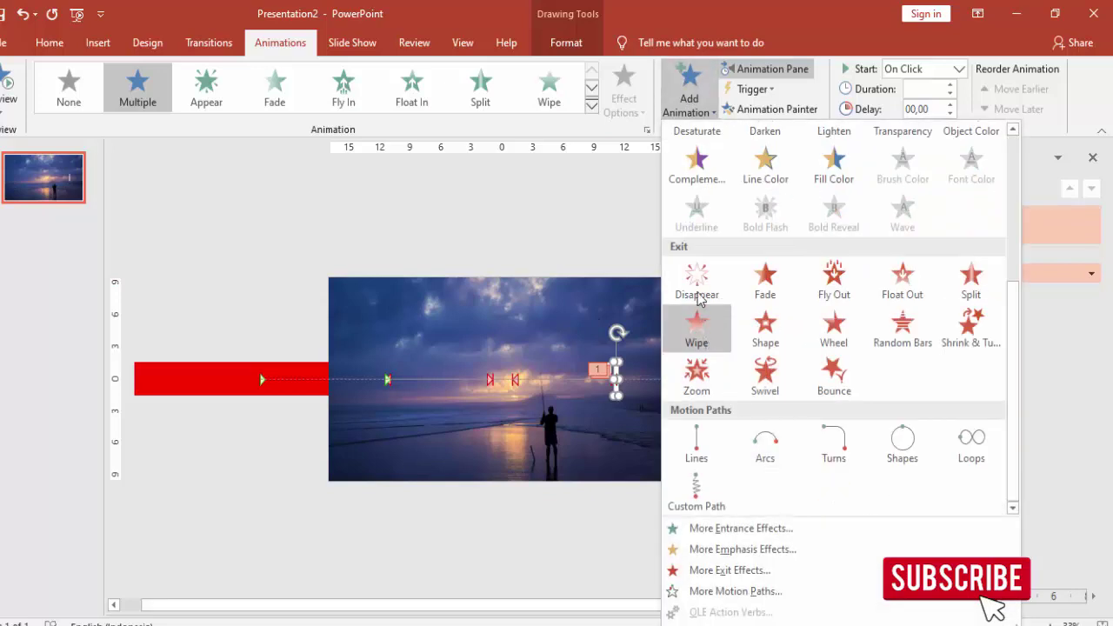
pyautogui.click(698, 331)
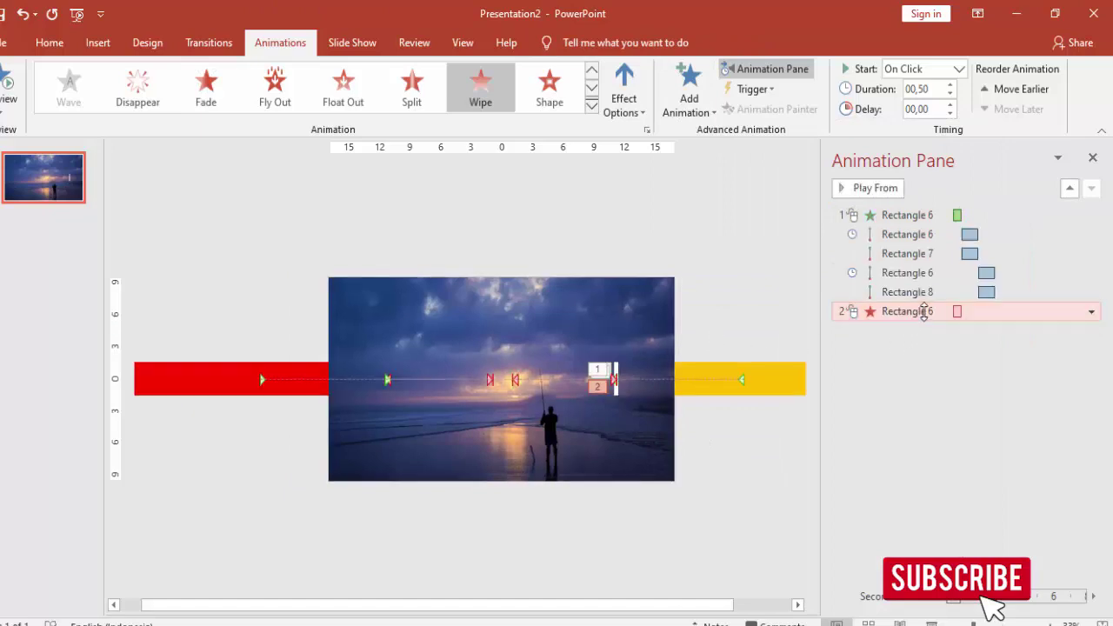
pyautogui.click(958, 69)
pyautogui.click(944, 121)
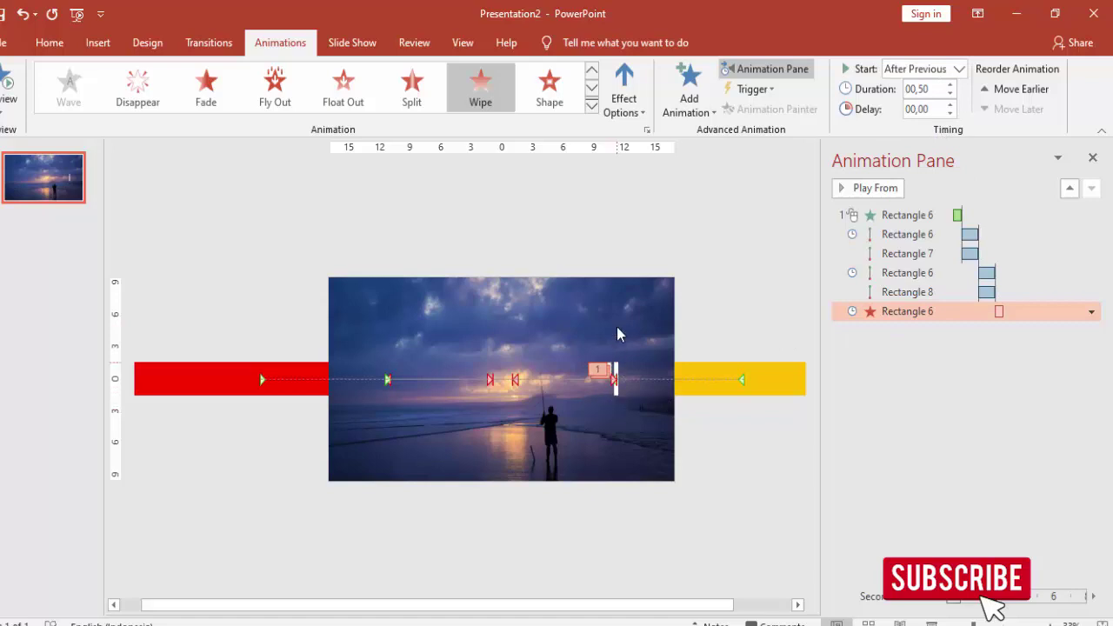
# Step: Run the slide show full screen from the first Rectangle 6 animation
pyautogui.click(749, 275)
pyautogui.click(935, 215)
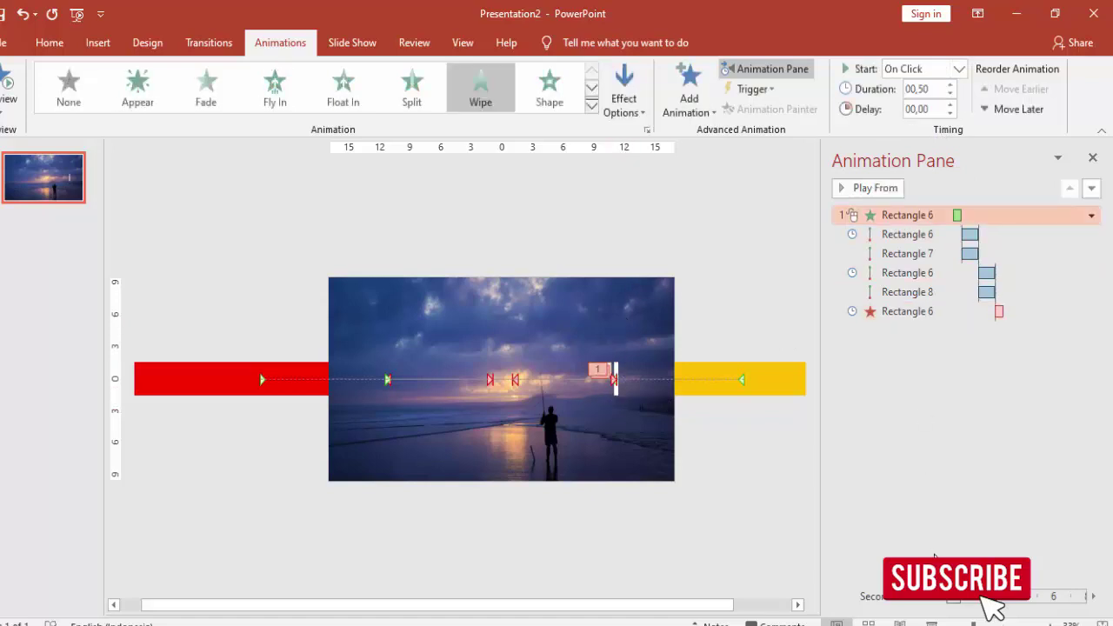
pyautogui.click(932, 623)
pyautogui.click(933, 623)
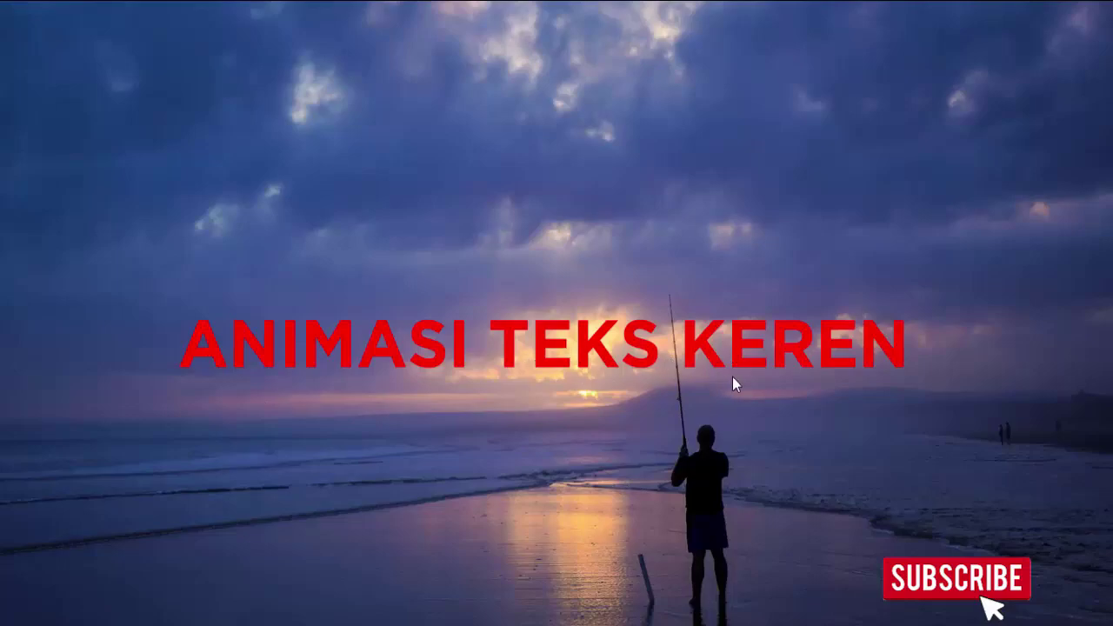
pyautogui.press('Escape')
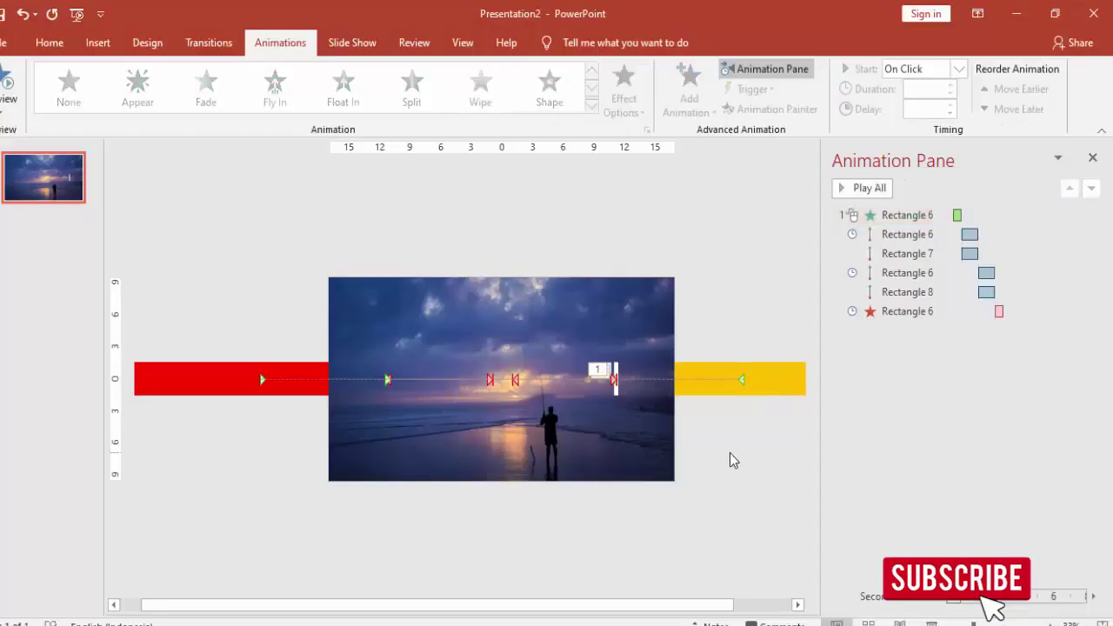